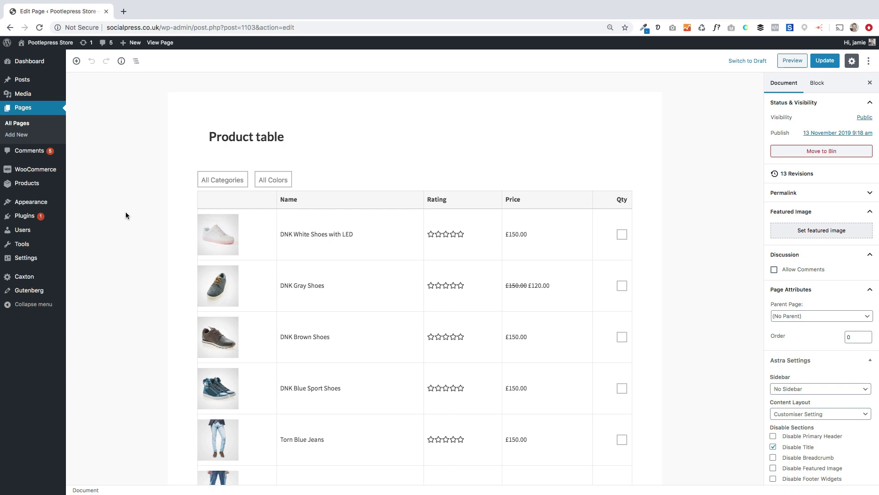
# Step: View the live Product table page and scroll through its product list
pyautogui.click(157, 44)
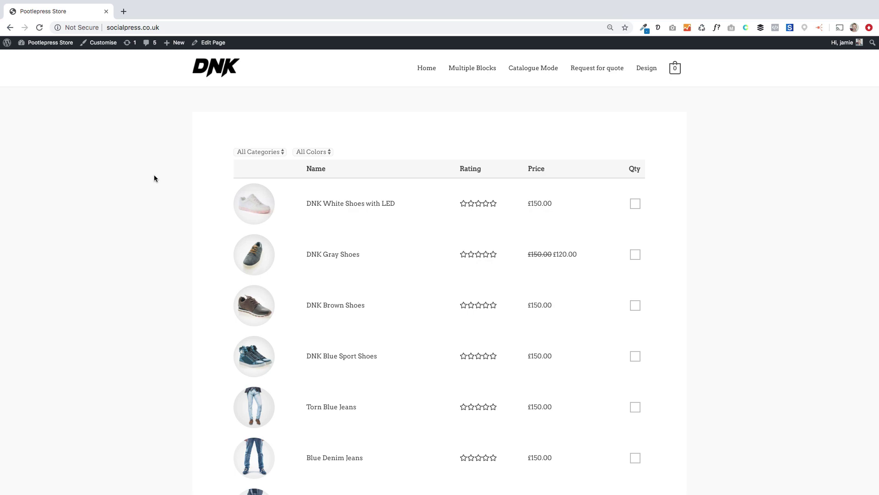
pyautogui.scroll(-10, 171, 233)
pyautogui.scroll(10, 171, 235)
# Step: Set quantities for DNK Brown Shoes and Basic Blue Jeans and add 8 products to the cart
pyautogui.click(635, 304)
pyautogui.click(639, 304)
pyautogui.click(639, 303)
pyautogui.click(639, 303)
pyautogui.scroll(-6, 557, 341)
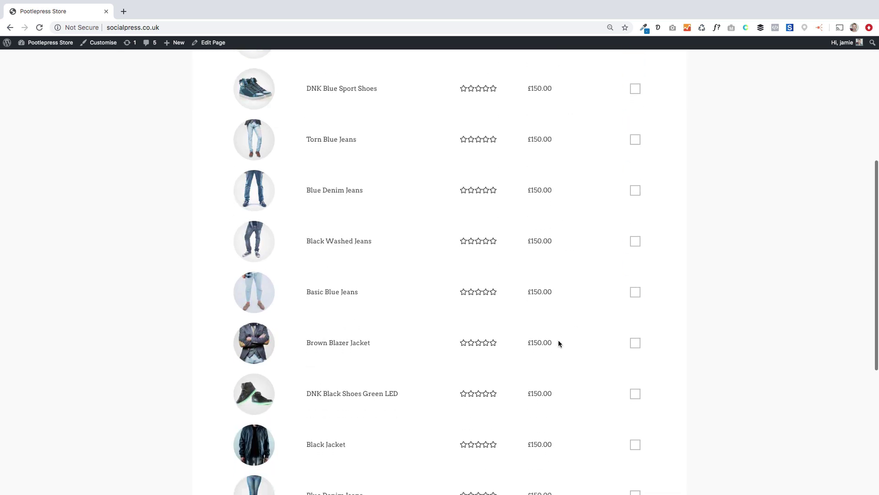
pyautogui.click(635, 292)
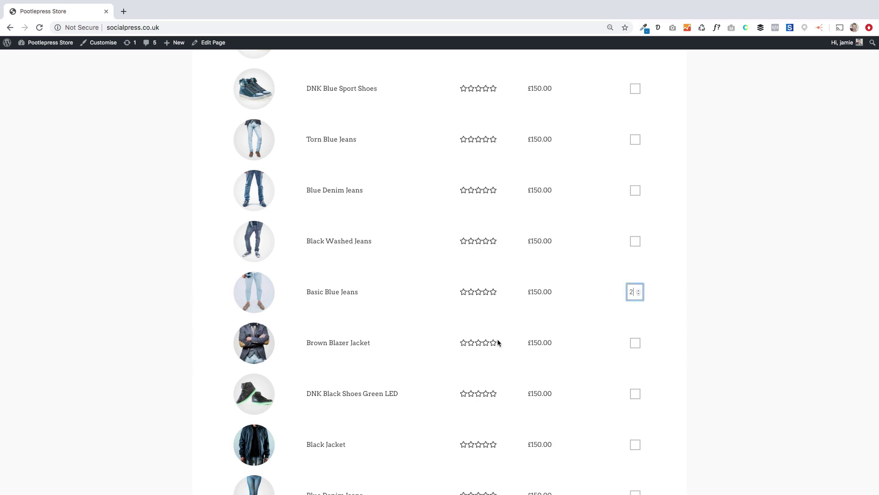
pyautogui.scroll(-6, 498, 342)
pyautogui.click(457, 270)
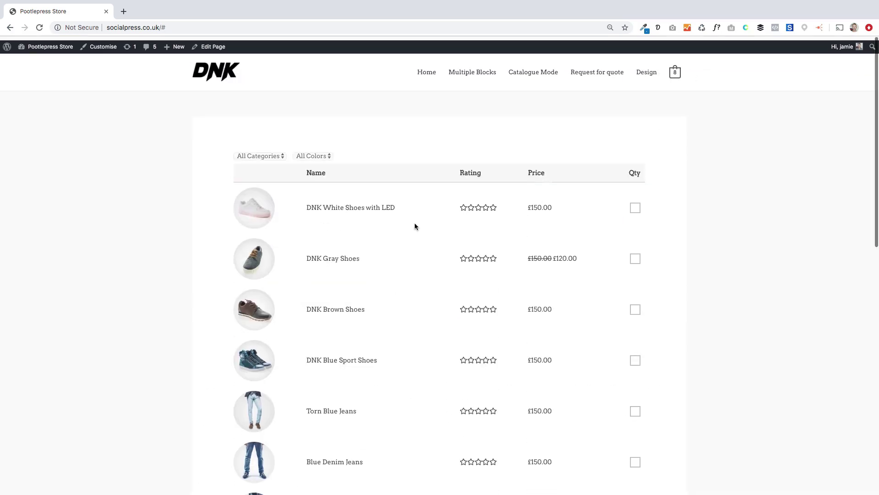
# Step: Filter the table to Women, then Men, then Women, then back to All Categories
pyautogui.click(280, 153)
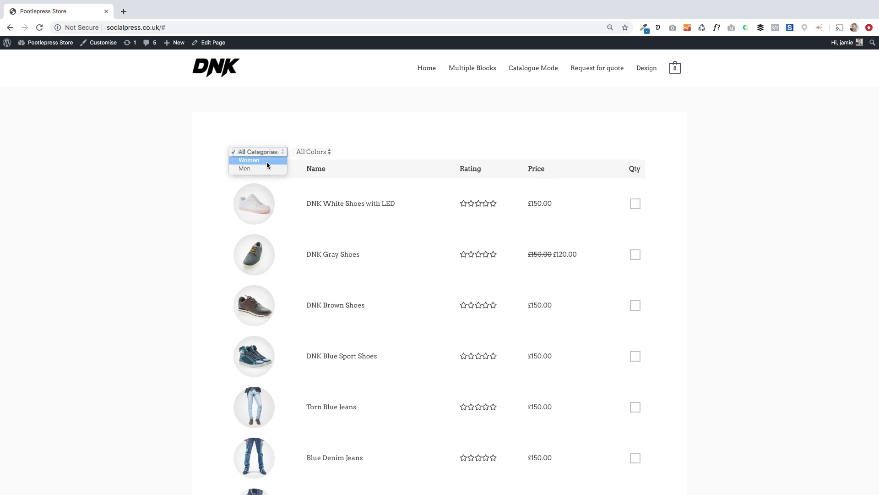
pyautogui.click(266, 161)
pyautogui.click(268, 154)
pyautogui.click(263, 161)
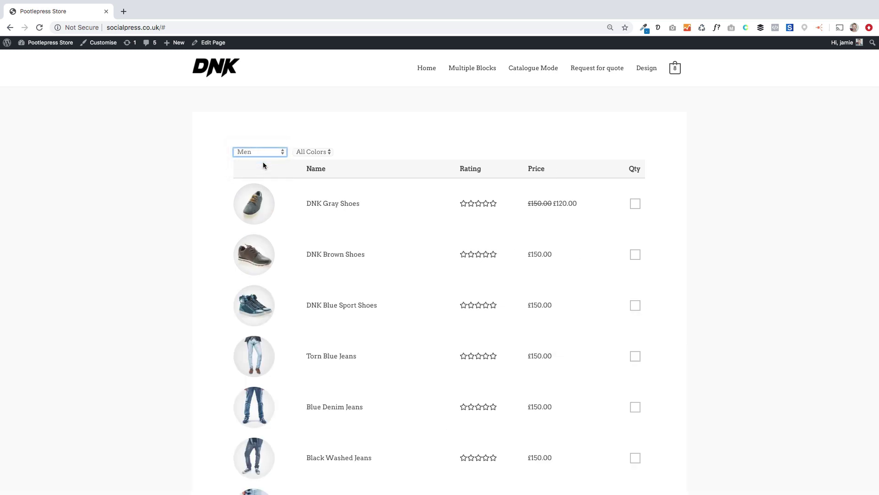
pyautogui.click(263, 153)
pyautogui.click(263, 140)
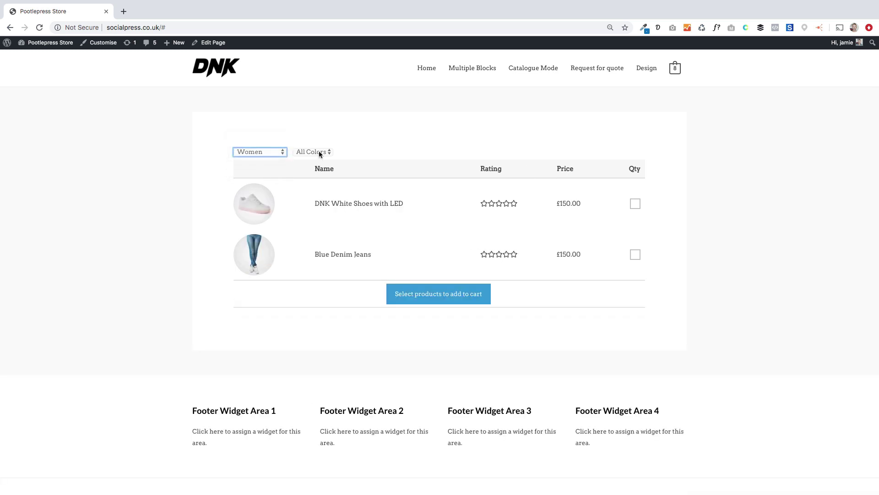
pyautogui.click(269, 152)
pyautogui.click(269, 143)
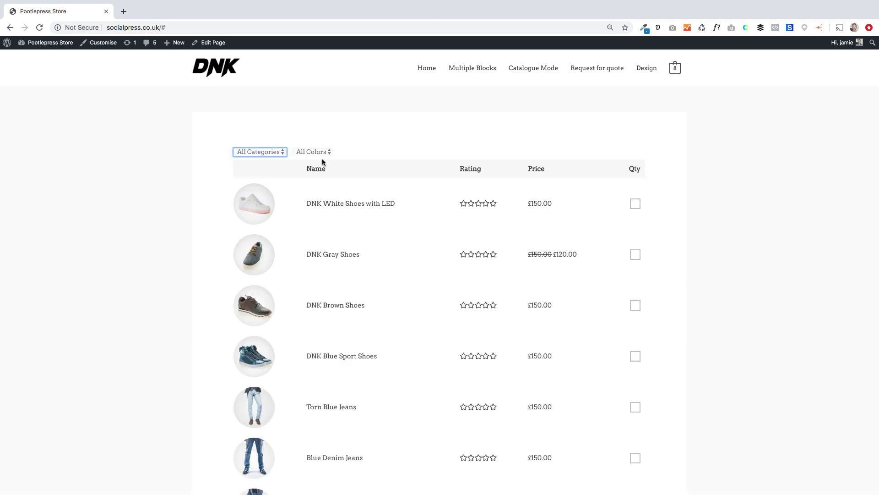
pyautogui.click(407, 143)
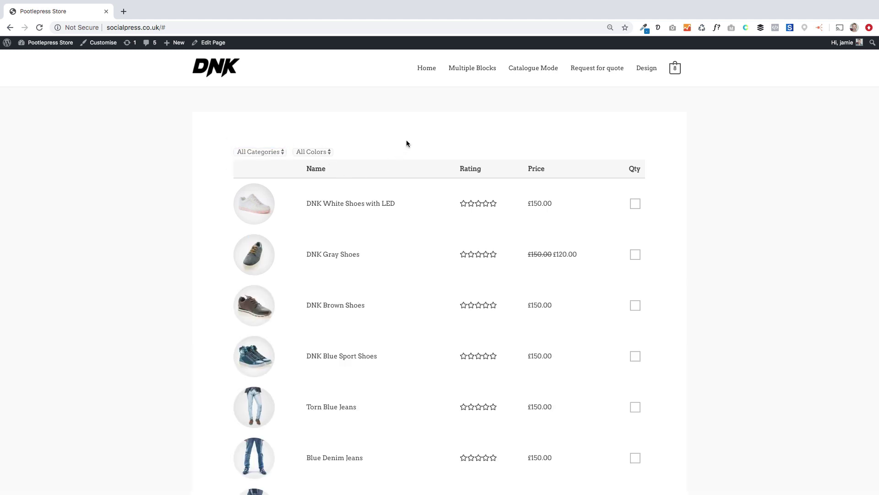
# Step: Browse the MEN and WOMEN tables on the Multiple Blocks page, then go to Catalogue Mode
pyautogui.click(465, 69)
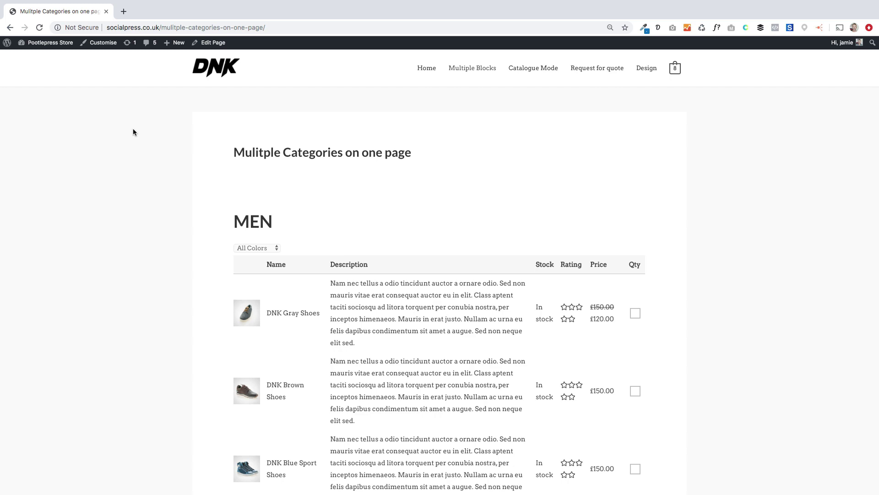
pyautogui.scroll(-8, 208, 283)
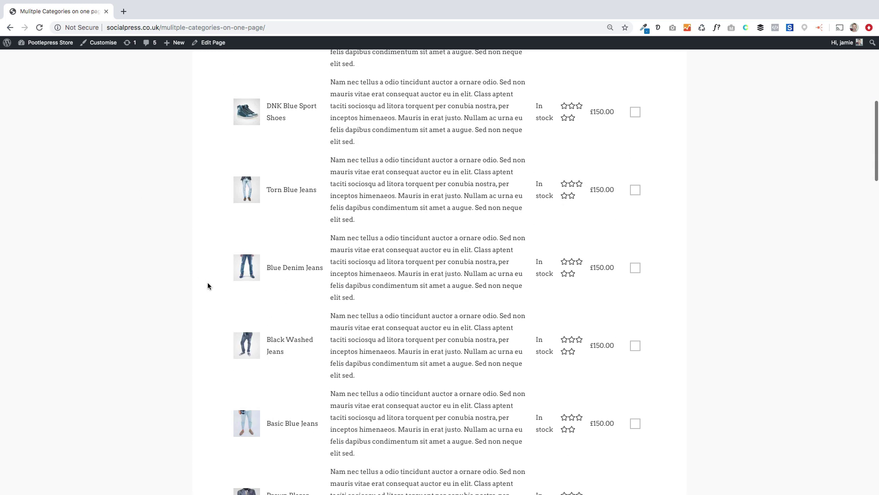
pyautogui.scroll(-16, 207, 284)
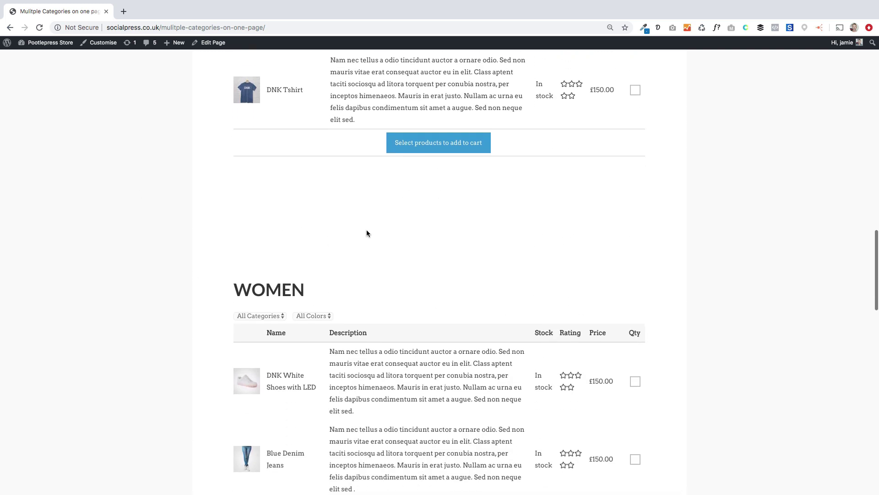
pyautogui.scroll(-5, 367, 234)
pyautogui.scroll(6, 363, 238)
pyautogui.scroll(-9, 363, 238)
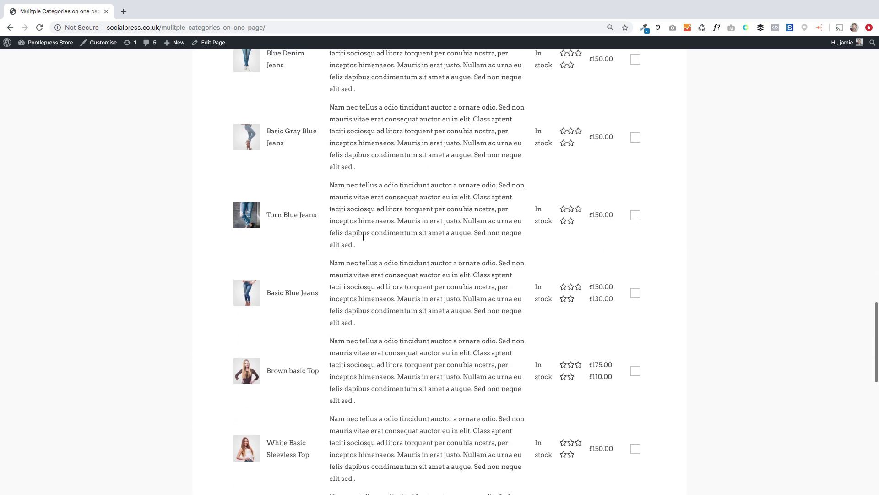
pyautogui.scroll(-10, 363, 237)
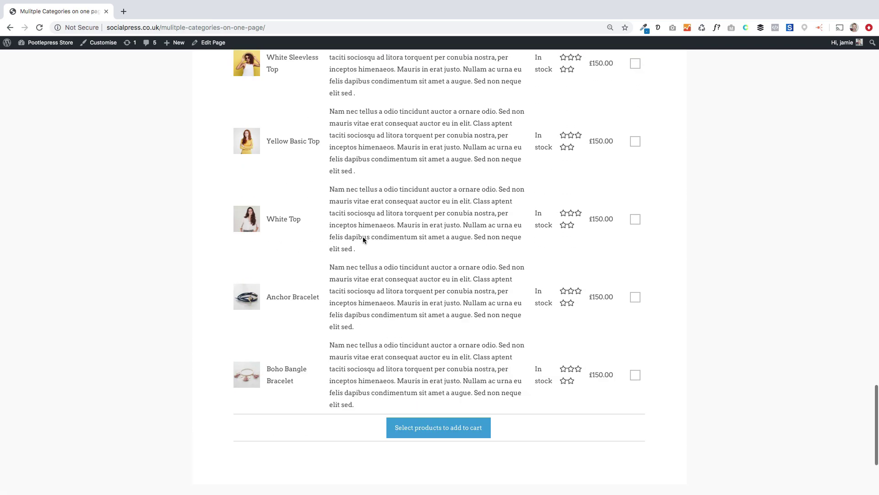
pyautogui.scroll(17, 363, 237)
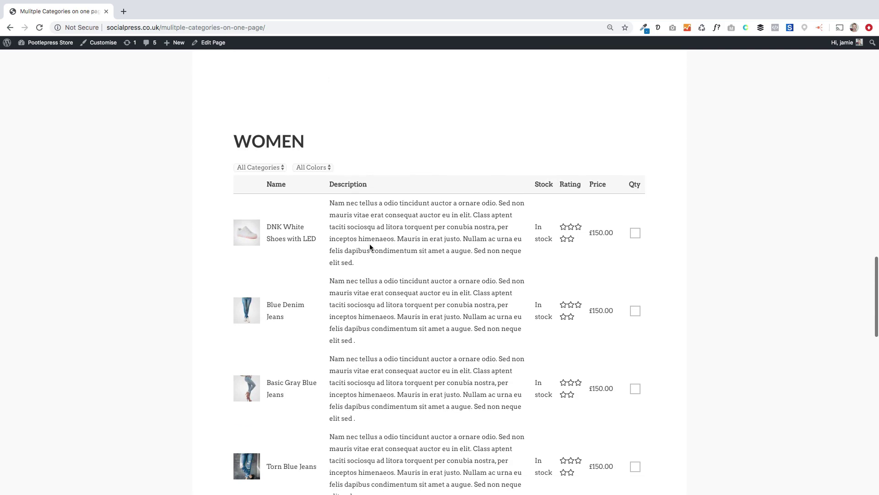
pyautogui.scroll(20, 370, 248)
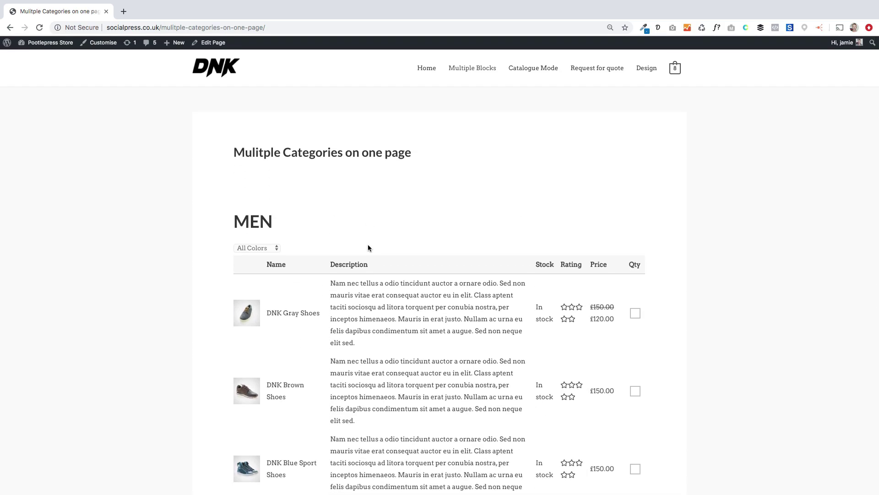
pyautogui.click(524, 68)
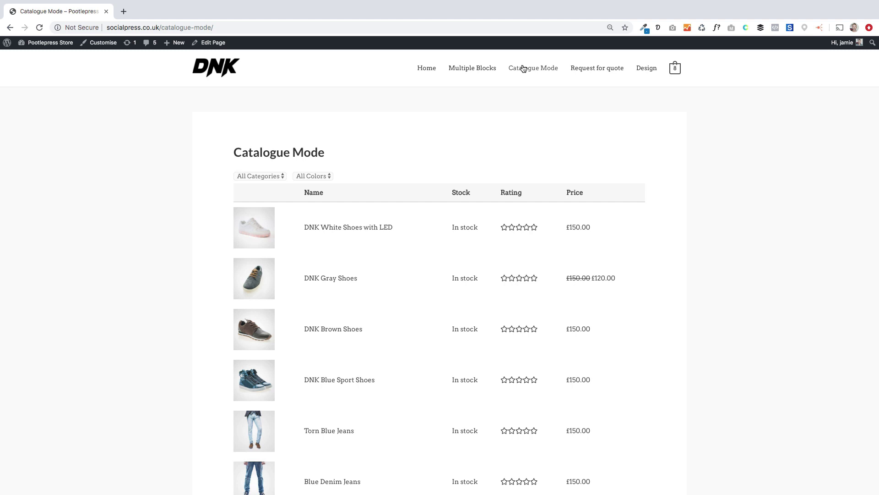
# Step: Scroll through the Catalogue Mode table, then go to the Request for quote page
pyautogui.scroll(-10, 433, 240)
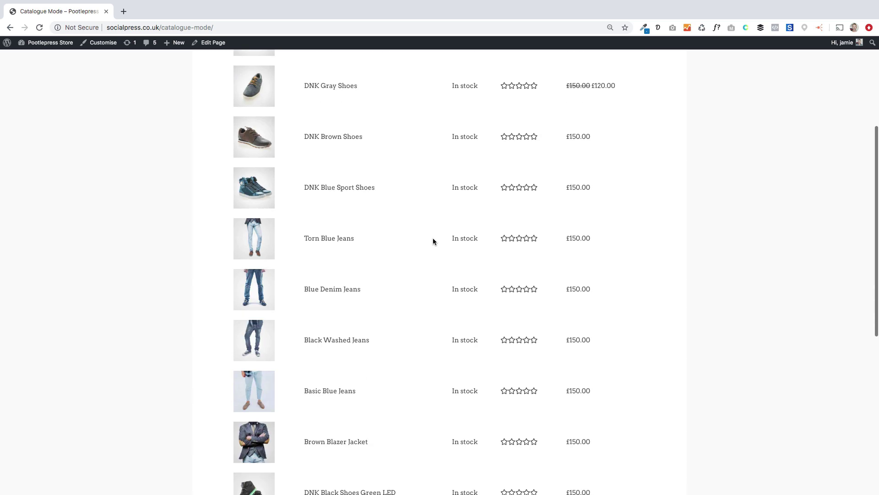
pyautogui.scroll(10, 433, 241)
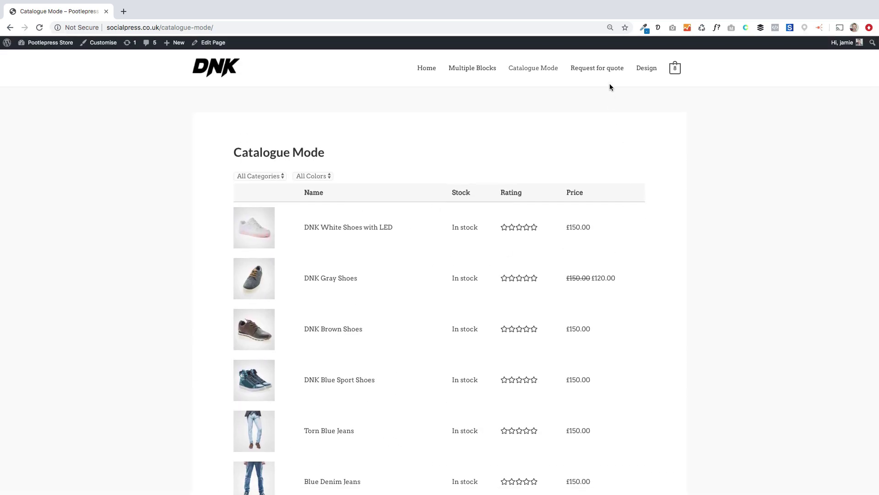
pyautogui.click(594, 70)
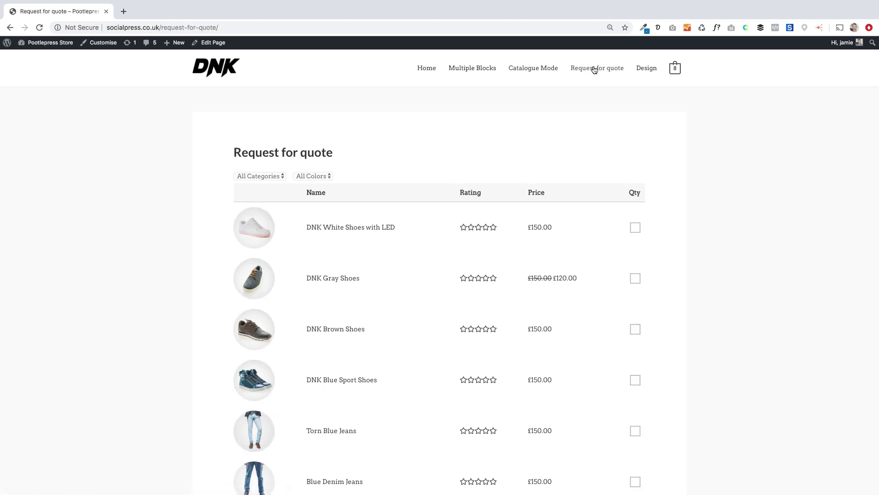
# Step: Tick Black Washed Jeans, request a quote, then close the quote form
pyautogui.scroll(-3, 372, 348)
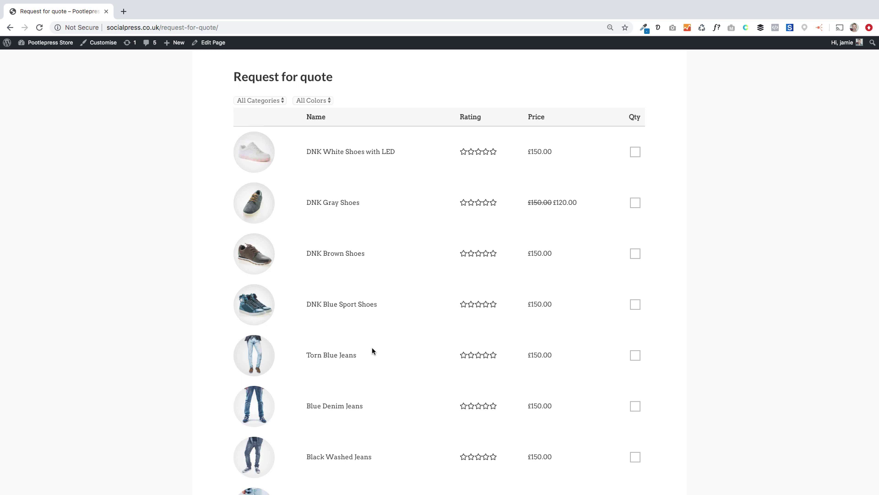
pyautogui.scroll(-9, 372, 351)
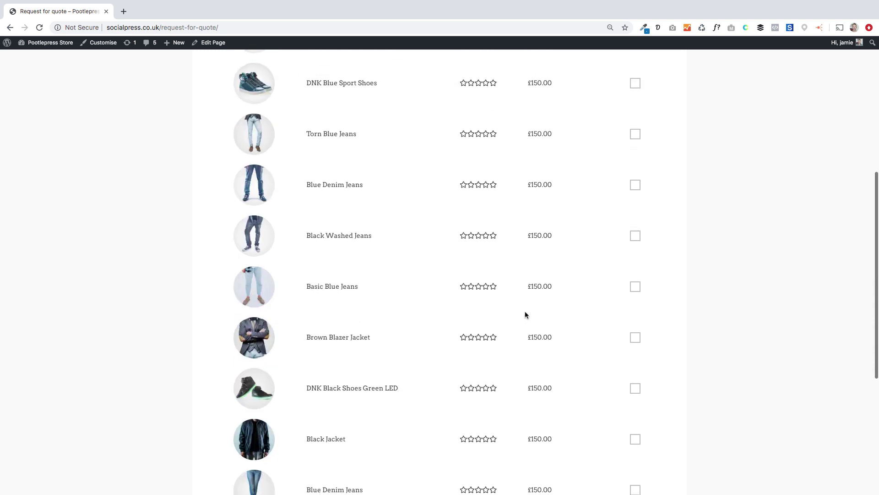
pyautogui.click(632, 234)
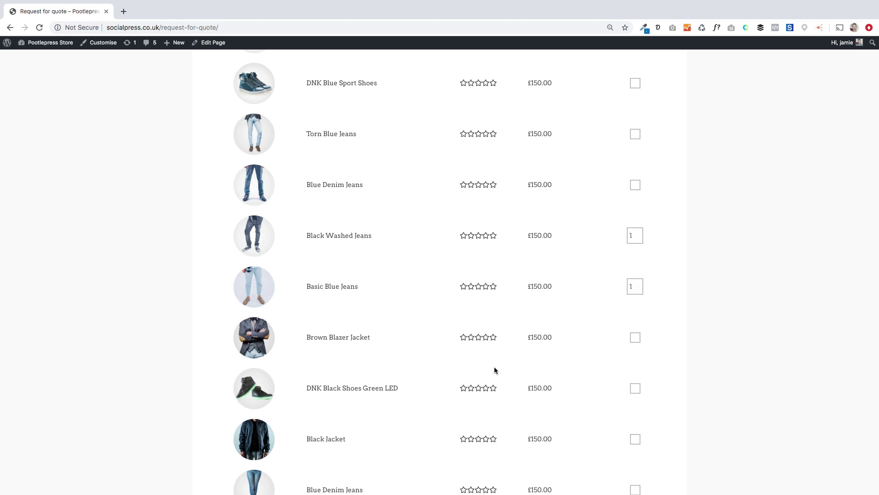
pyautogui.scroll(-10, 494, 370)
pyautogui.click(445, 269)
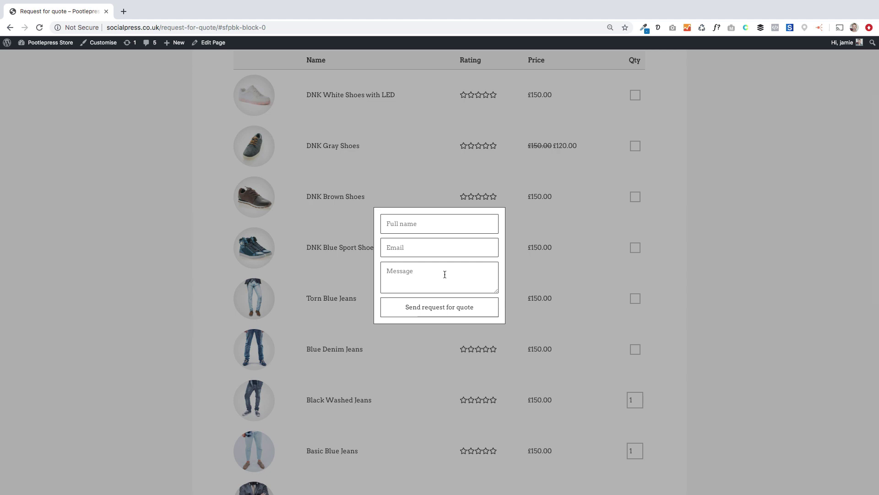
pyautogui.click(568, 273)
pyautogui.scroll(3, 611, 261)
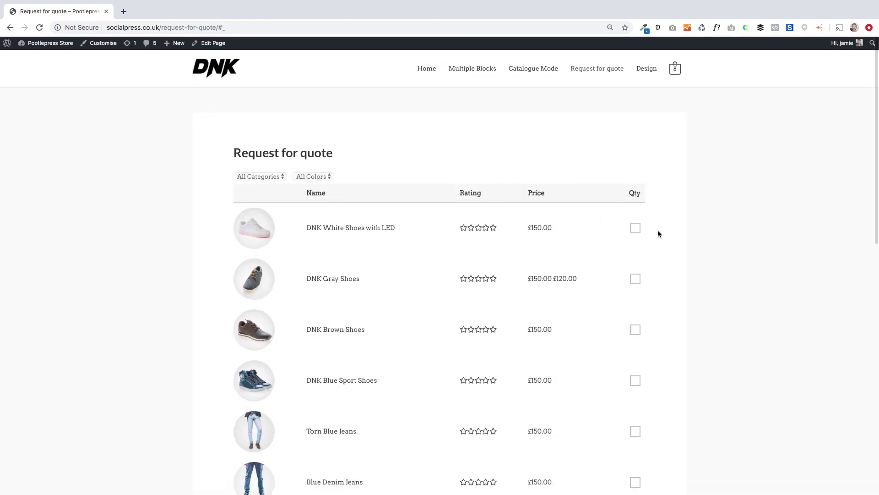
# Step: Preview the Design page's Woman and Men cover sections, then reload it
pyautogui.click(647, 69)
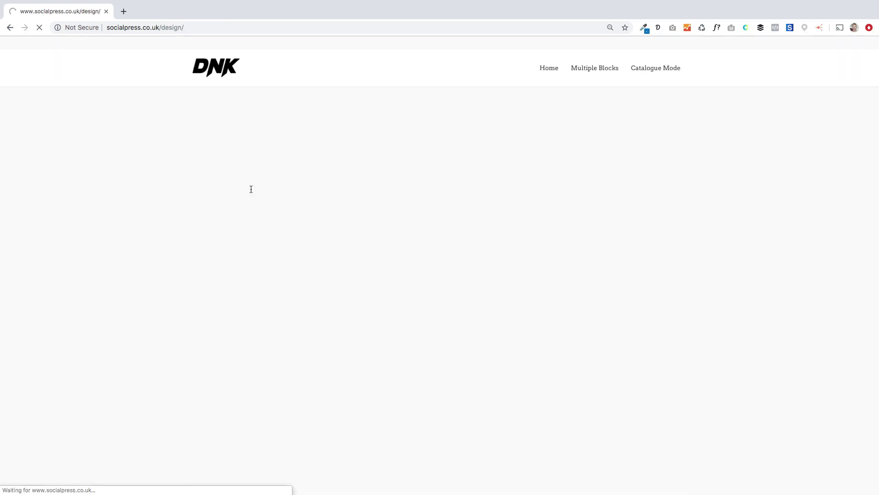
pyautogui.scroll(-8, 151, 243)
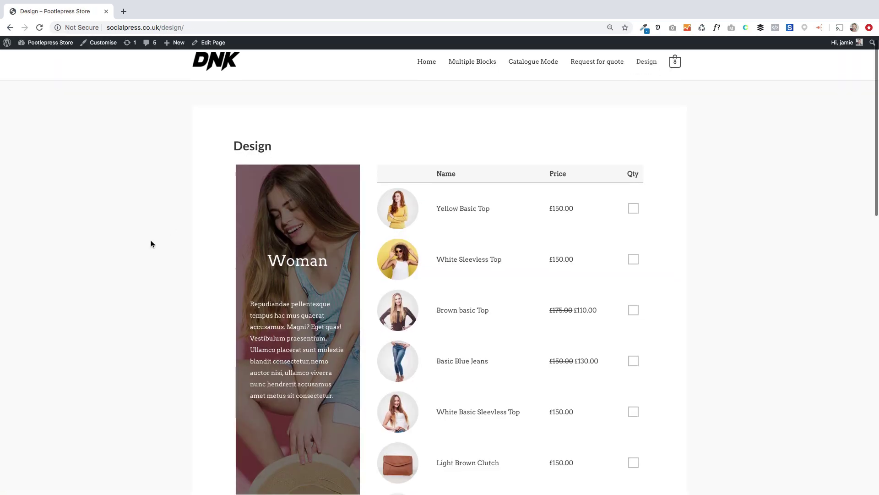
pyautogui.scroll(-5, 151, 244)
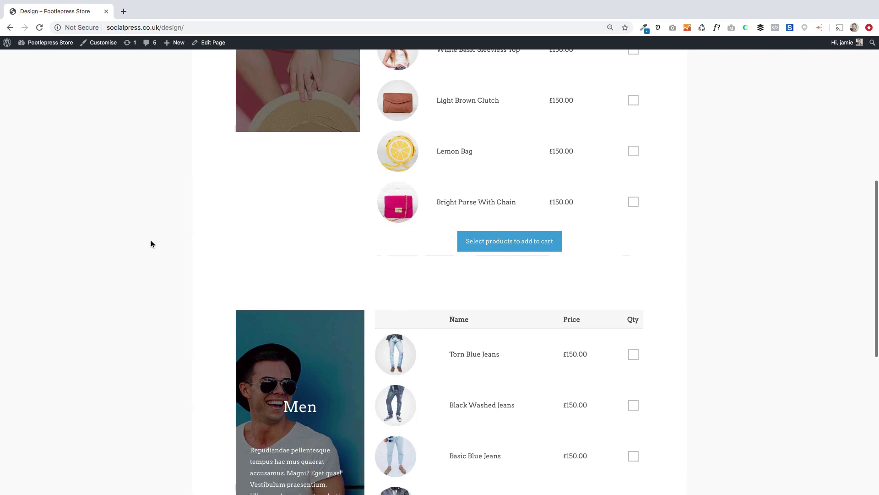
pyautogui.scroll(3, 151, 244)
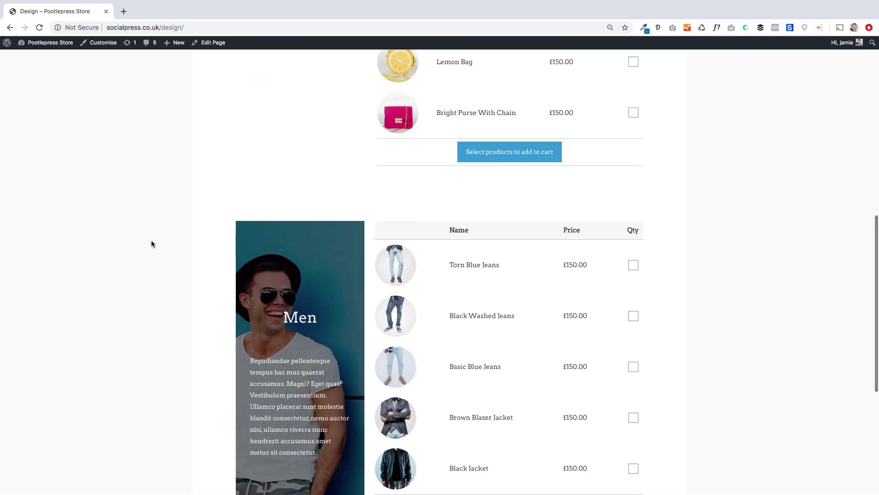
pyautogui.press('super+r')
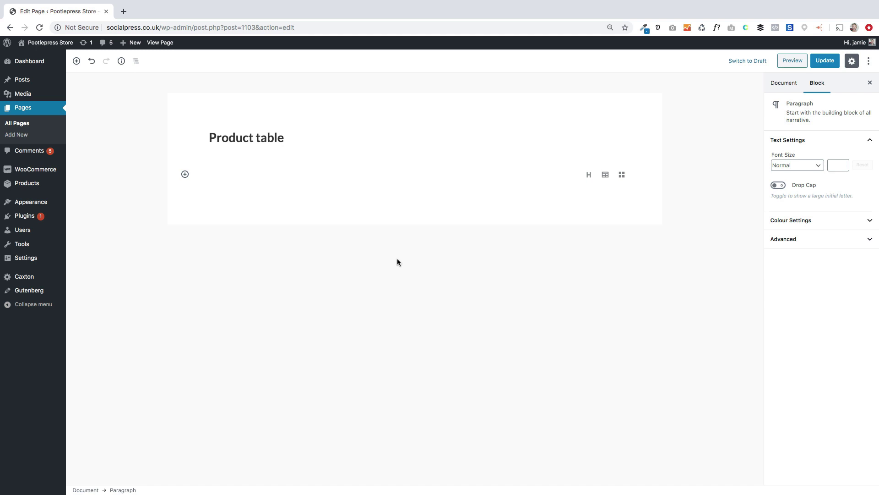
# Step: Insert a Storefront Blocks Products table under the Product table title
pyautogui.click(185, 175)
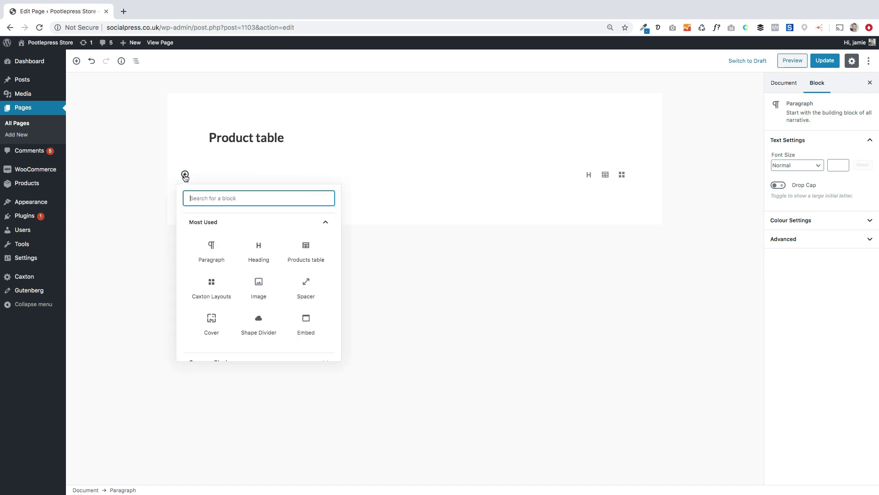
pyautogui.scroll(-5, 252, 326)
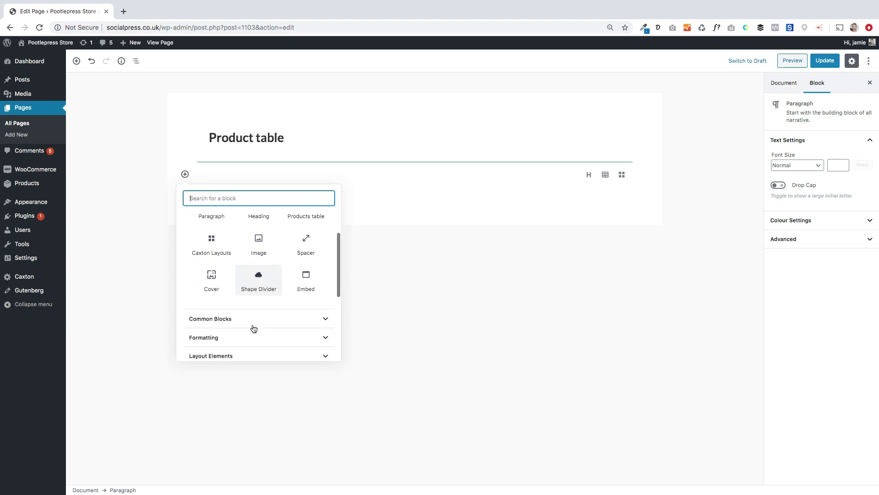
pyautogui.scroll(-2, 254, 329)
pyautogui.scroll(2, 255, 328)
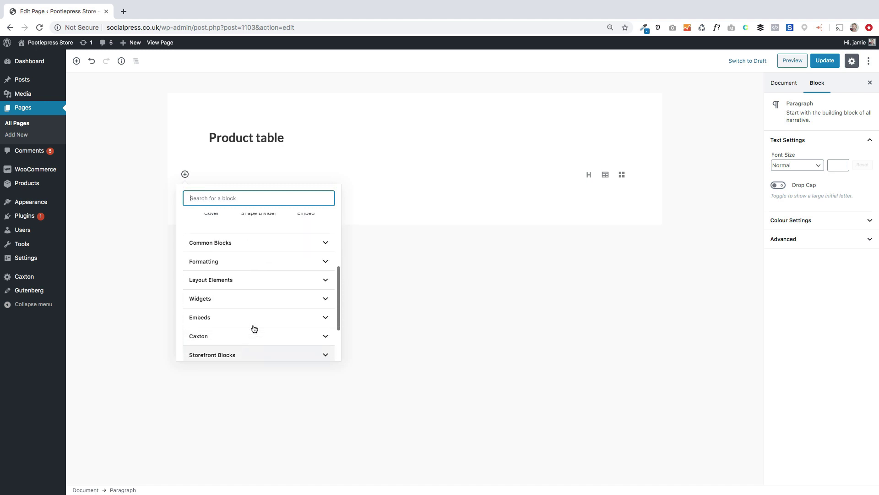
pyautogui.scroll(-1, 254, 328)
pyautogui.scroll(-2, 253, 328)
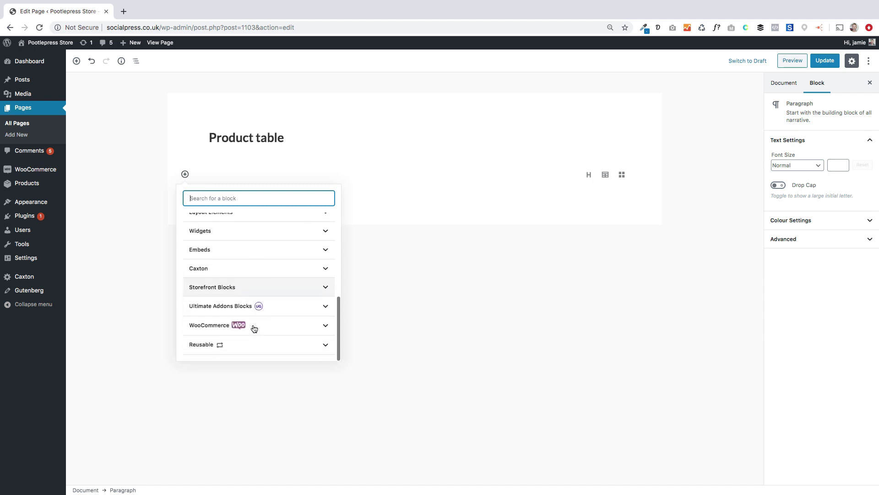
pyautogui.click(251, 291)
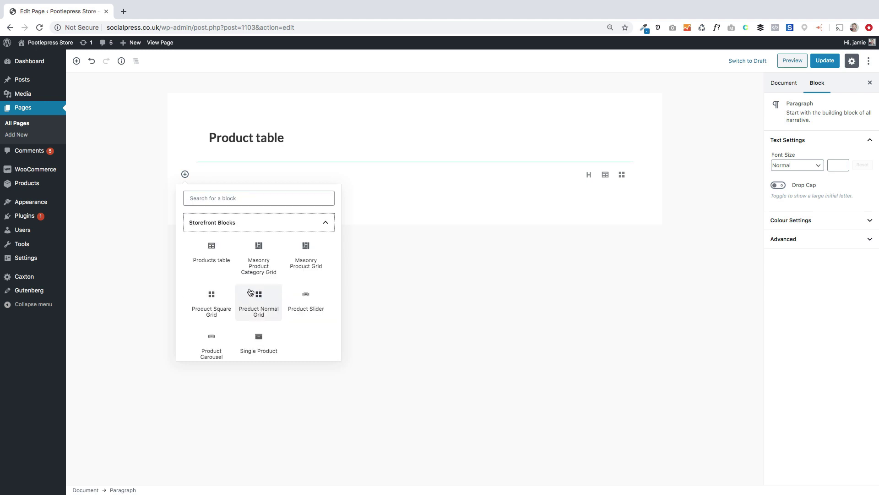
pyautogui.click(208, 256)
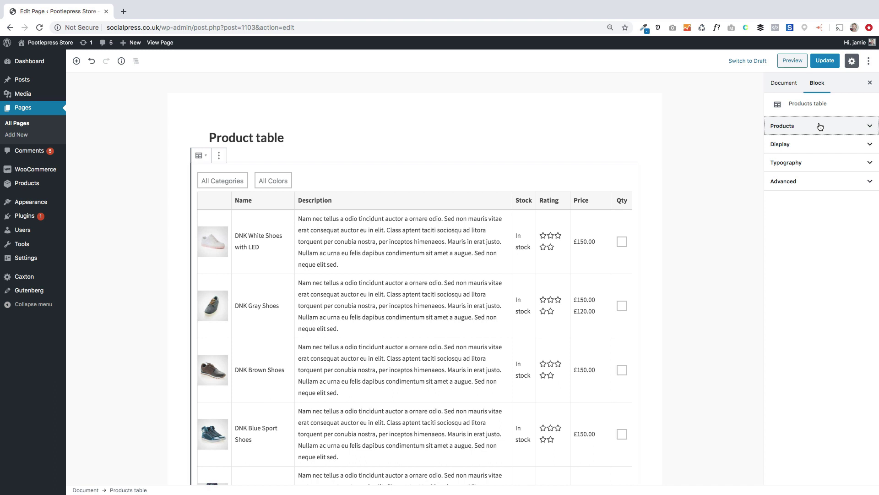
# Step: Choose White Sleeveless Top, Yellow Basic Top, White Top, and the Anchor, Boho Bangle and Buddha bracelets
pyautogui.click(820, 126)
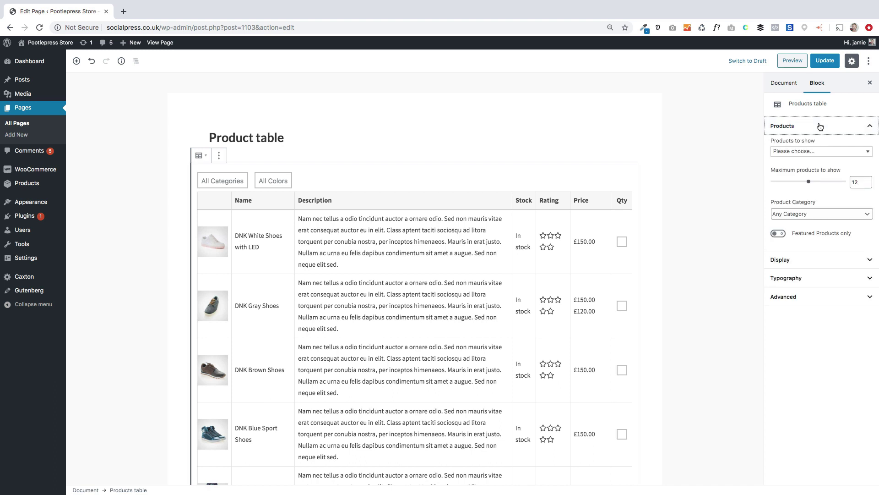
pyautogui.click(824, 153)
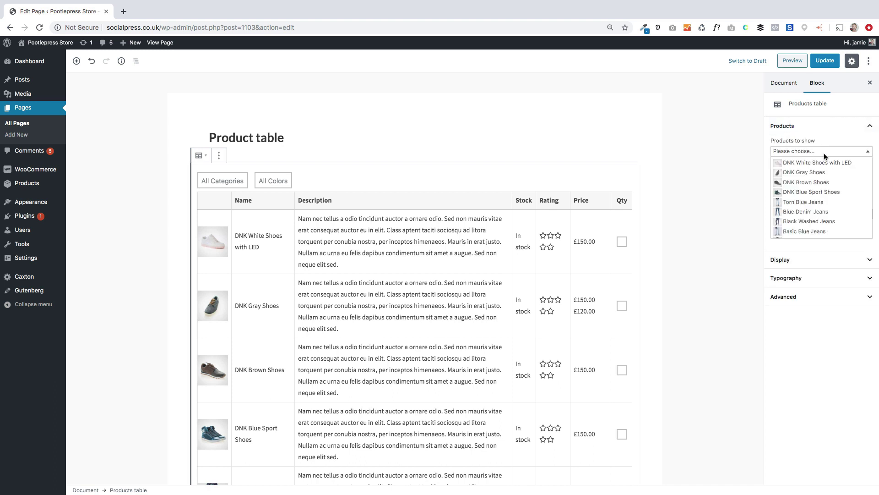
pyautogui.scroll(-10, 823, 195)
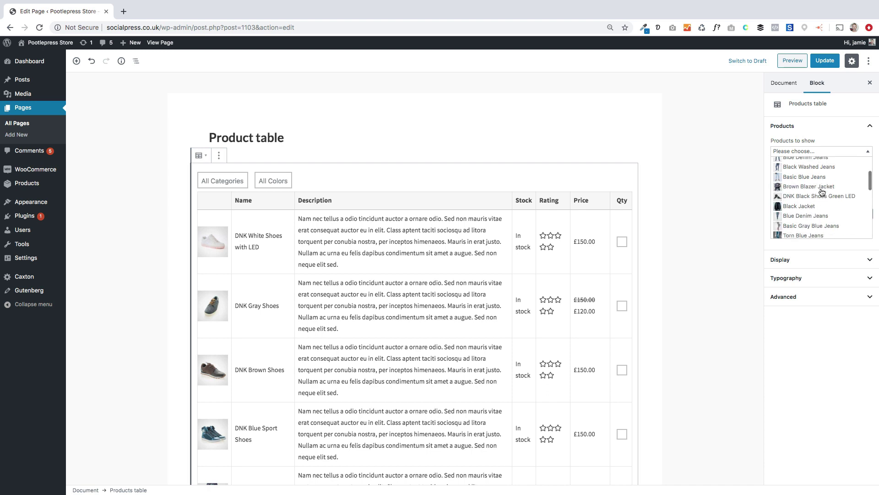
pyautogui.click(823, 177)
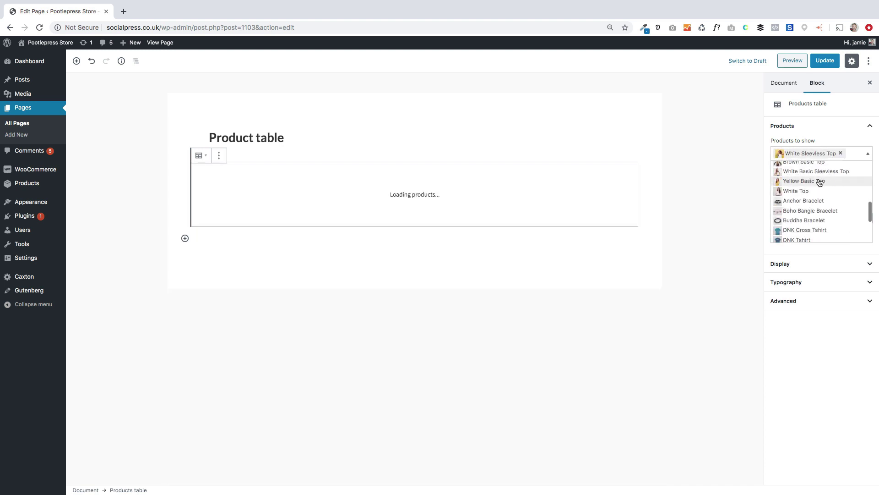
pyautogui.click(821, 180)
pyautogui.click(821, 193)
pyautogui.click(819, 201)
pyautogui.click(820, 218)
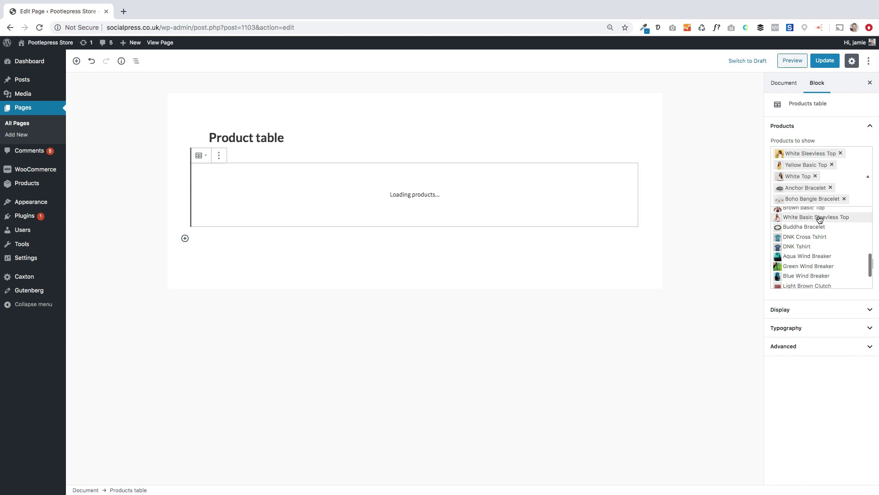
pyautogui.click(819, 233)
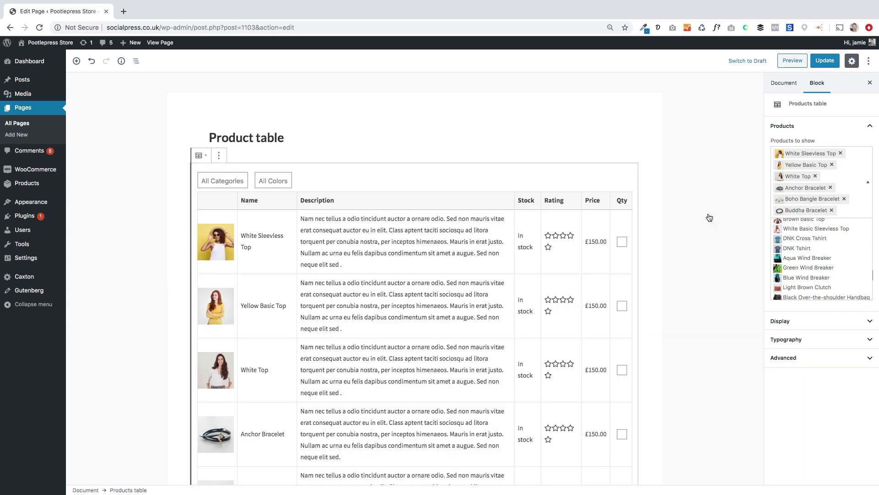
pyautogui.scroll(-5, 385, 308)
pyautogui.scroll(-2, 373, 279)
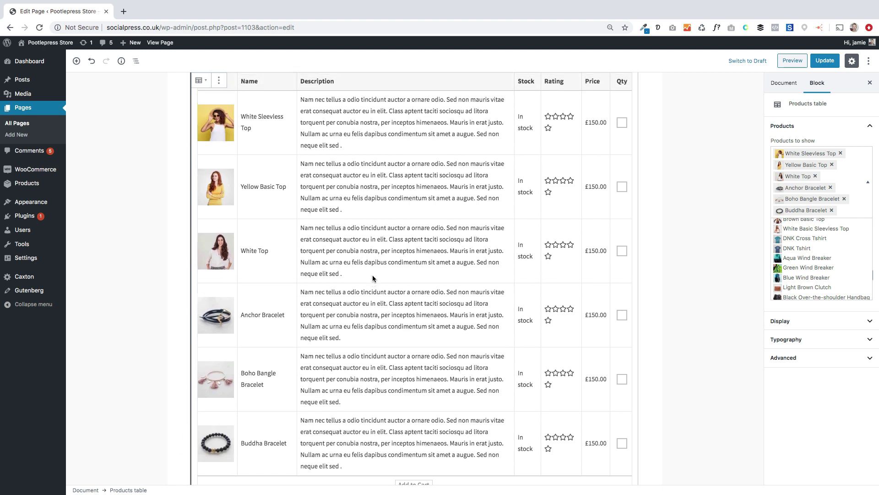
pyautogui.click(686, 214)
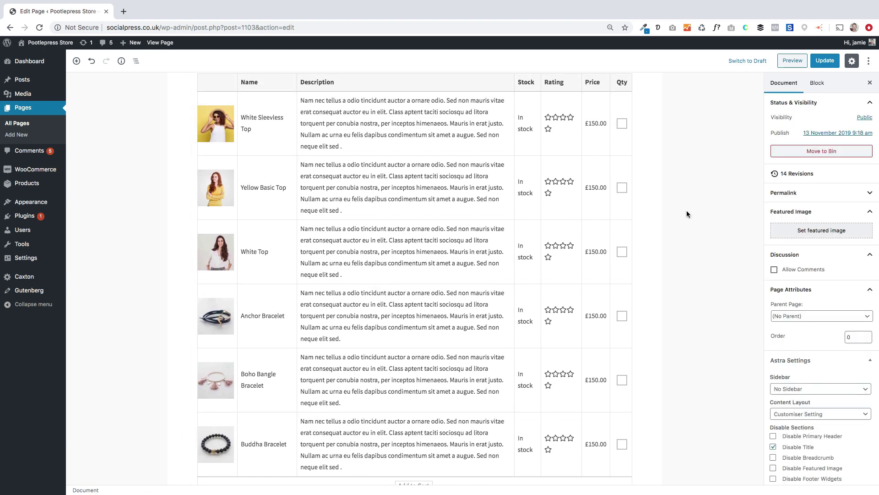
# Step: Leave the table's Product Category at Any Category and collapse the Products panel
pyautogui.click(728, 141)
pyautogui.click(824, 131)
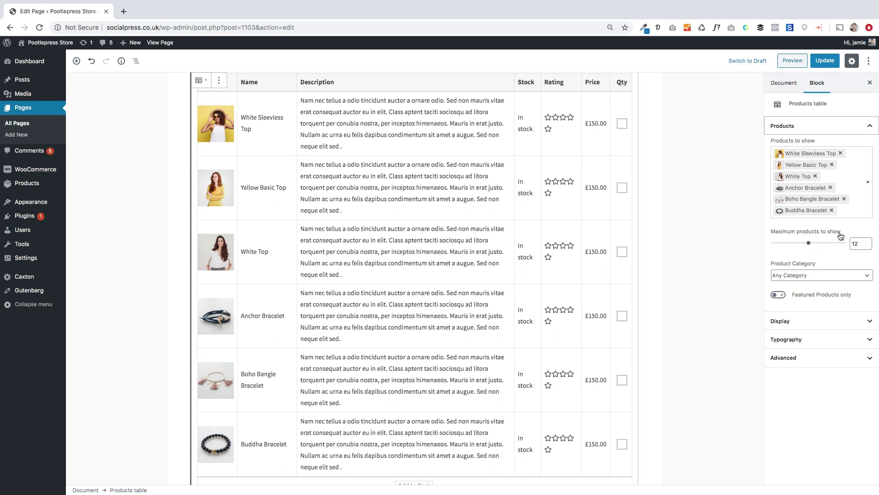
pyautogui.click(839, 276)
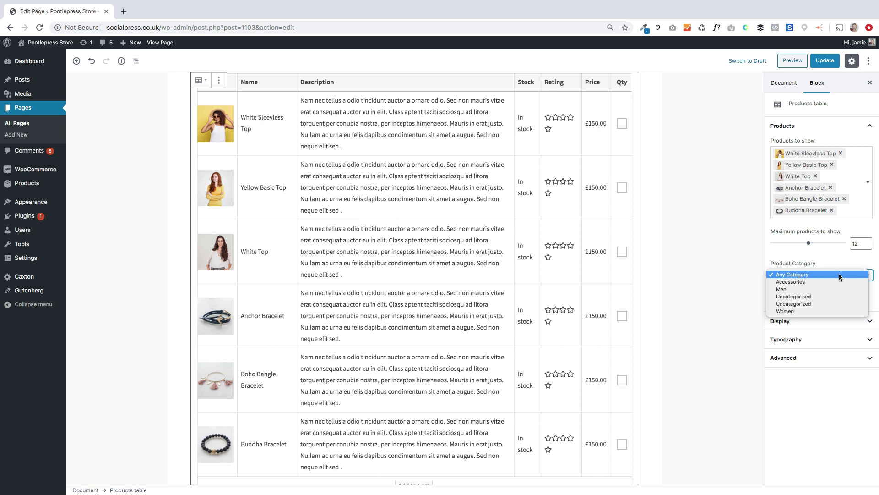
pyautogui.press('Escape')
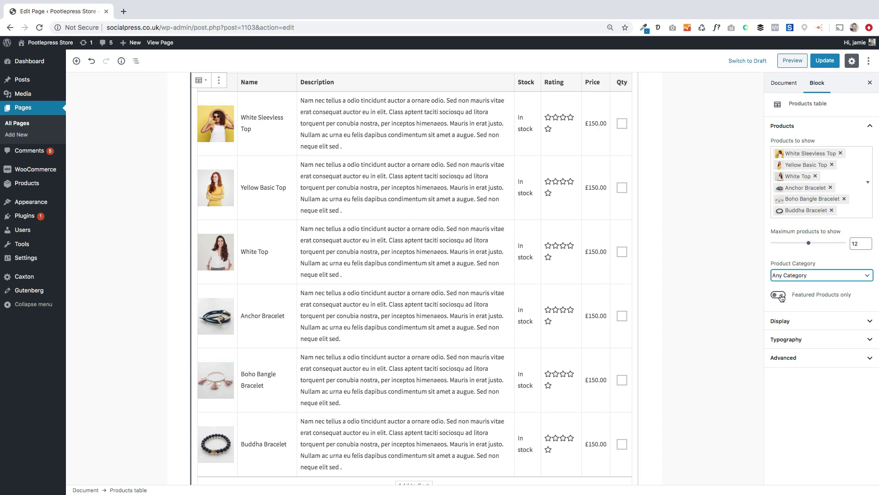
pyautogui.click(805, 130)
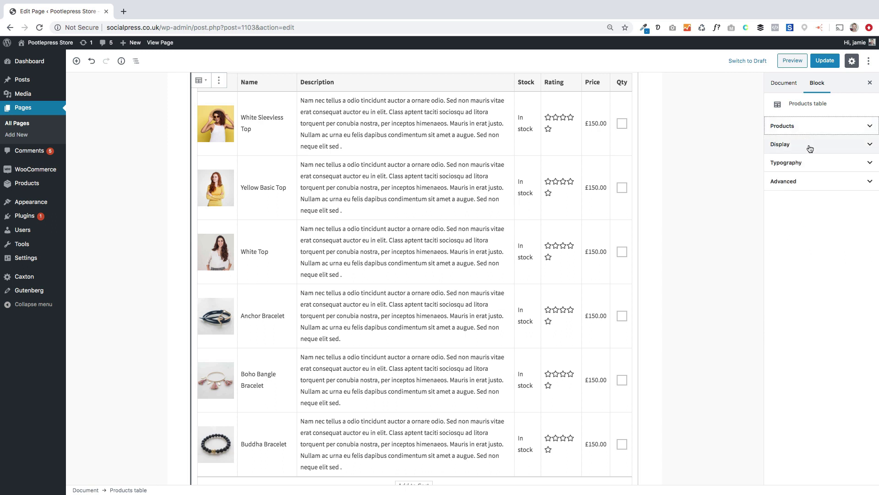
# Step: Turn off Show Filters, Show Stock Status and Show Description in the table's Display settings
pyautogui.click(809, 147)
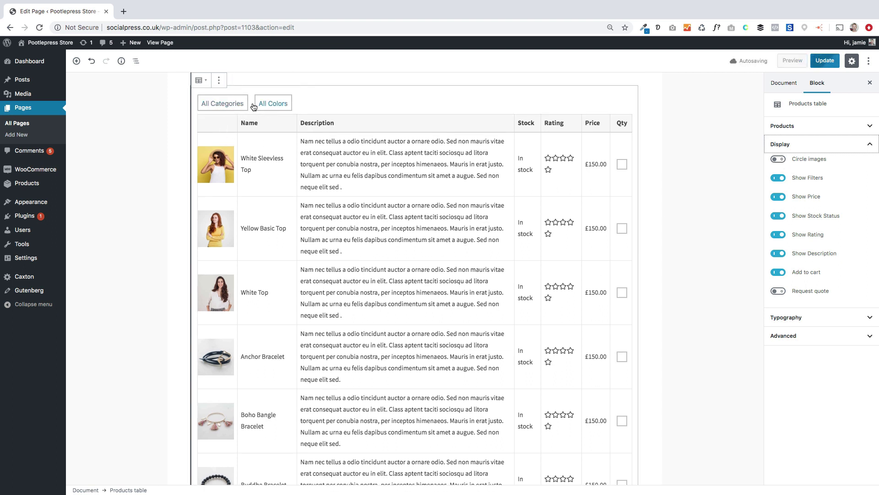
pyautogui.click(781, 179)
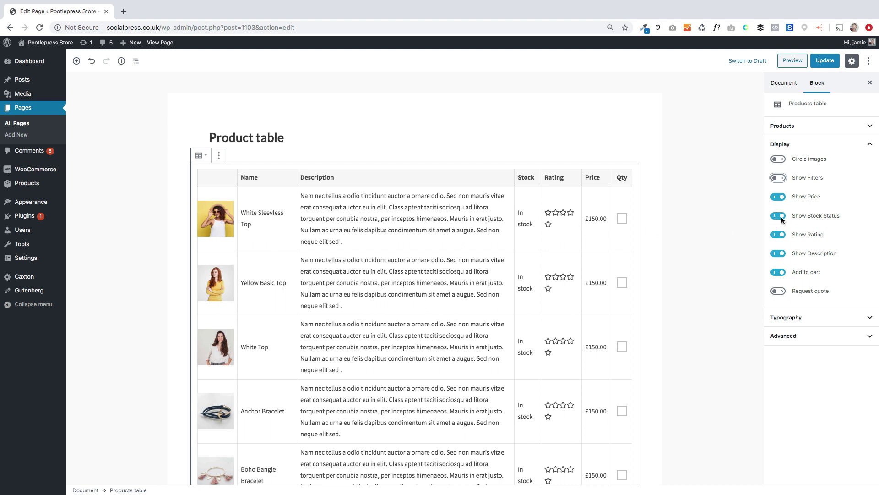
pyautogui.click(781, 216)
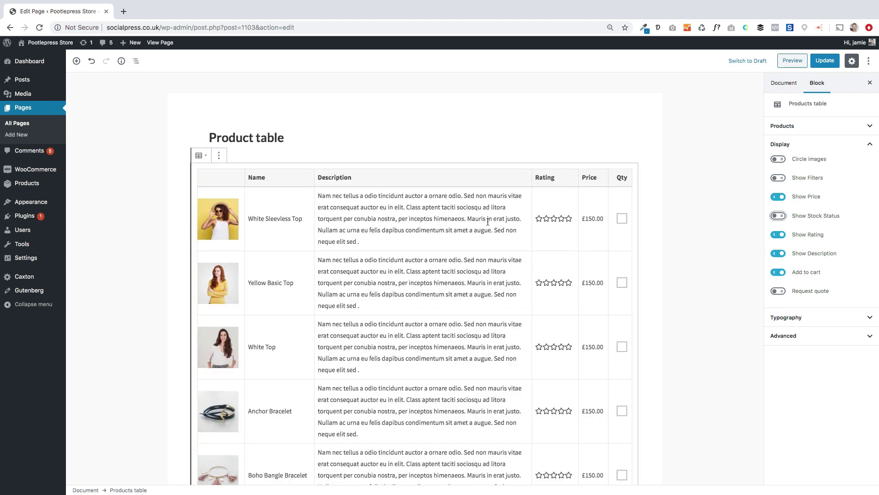
pyautogui.click(411, 217)
pyautogui.click(775, 259)
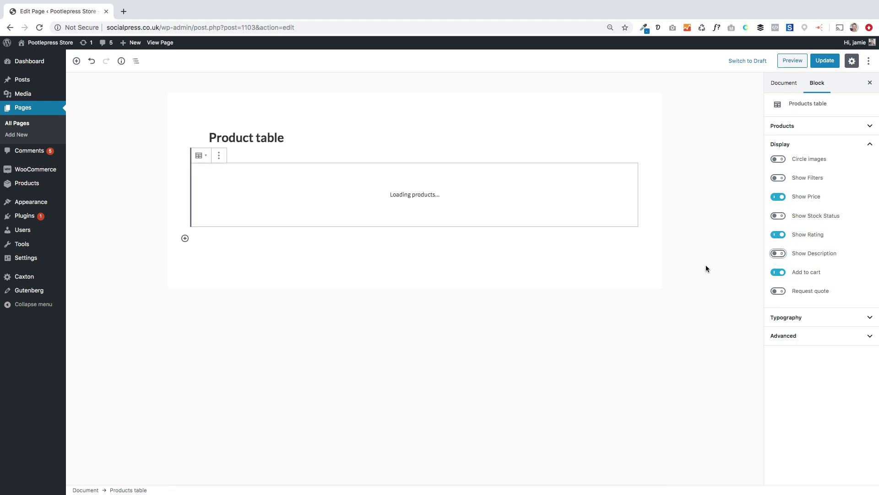
# Step: Keep Rating and Add to cart enabled and switch product images to circles
pyautogui.click(779, 235)
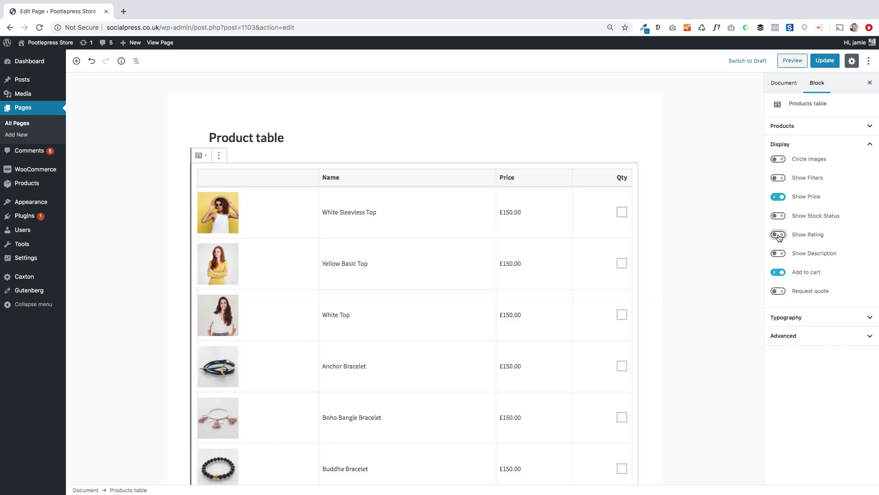
pyautogui.click(778, 235)
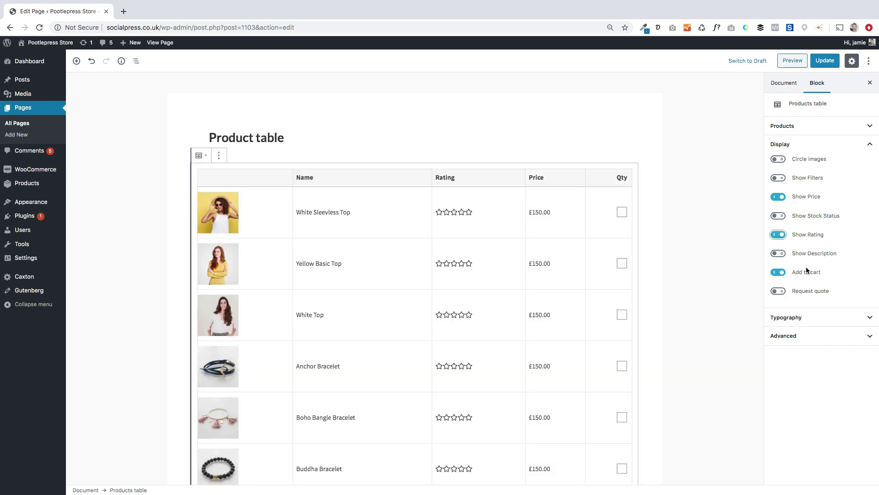
pyautogui.scroll(-3, 709, 302)
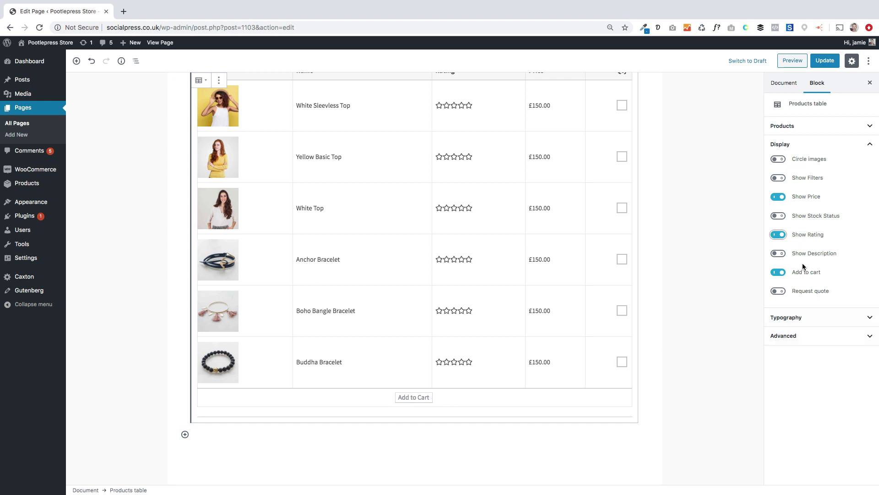
pyautogui.click(777, 272)
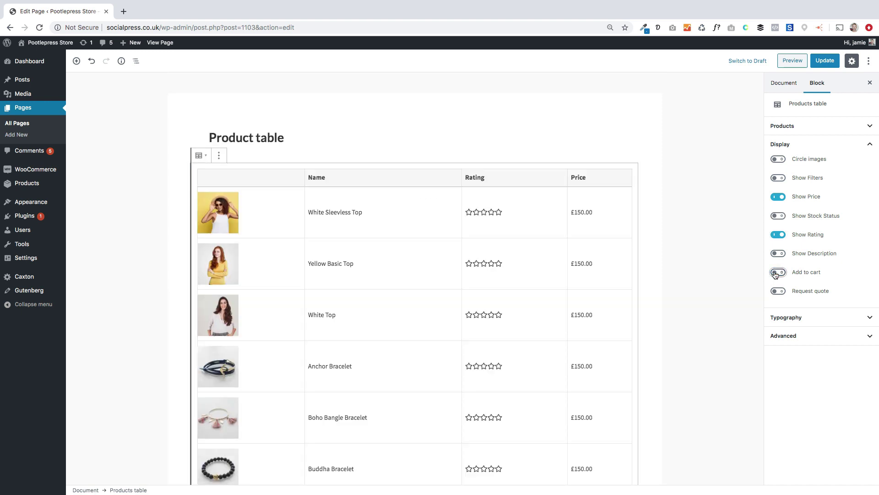
pyautogui.click(777, 272)
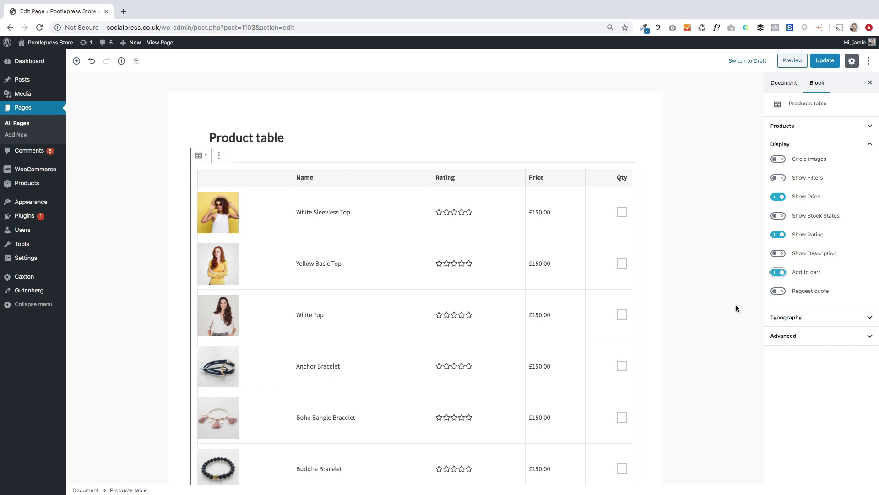
pyautogui.scroll(-5, 737, 332)
pyautogui.scroll(3, 738, 331)
pyautogui.click(778, 160)
# Step: Save the page and view the updated products table on the live site
pyautogui.click(825, 60)
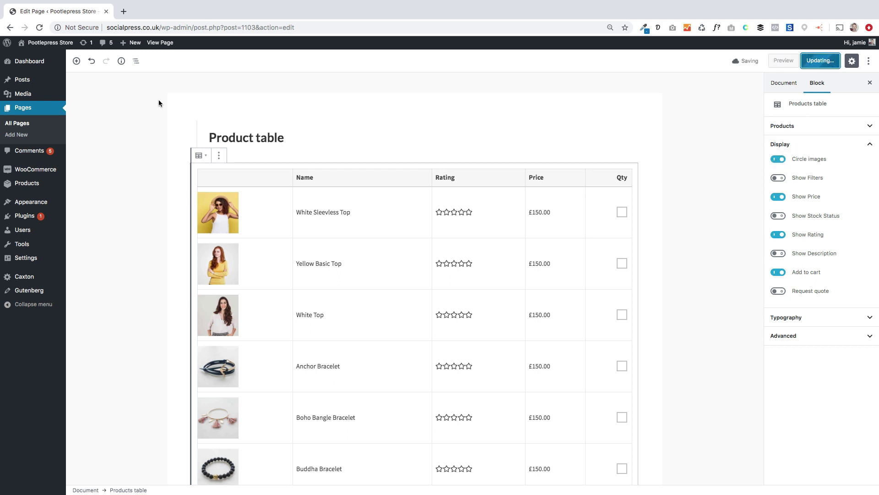
pyautogui.click(160, 43)
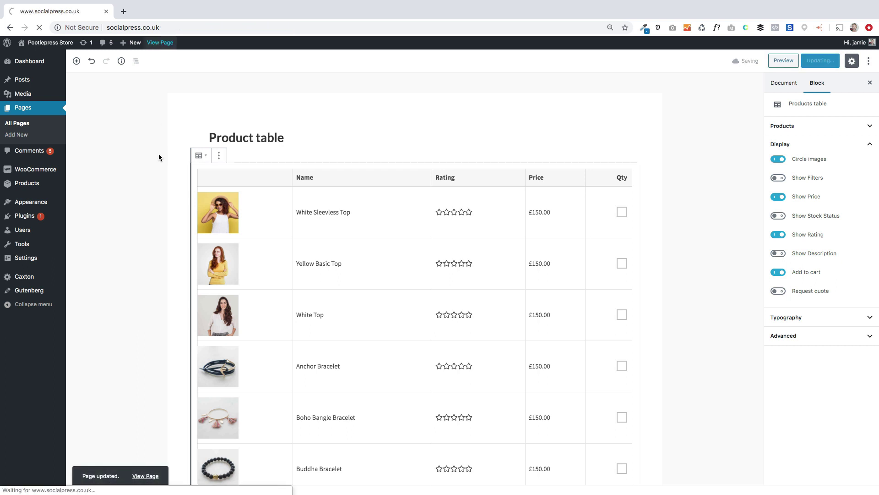
pyautogui.scroll(-1, 291, 399)
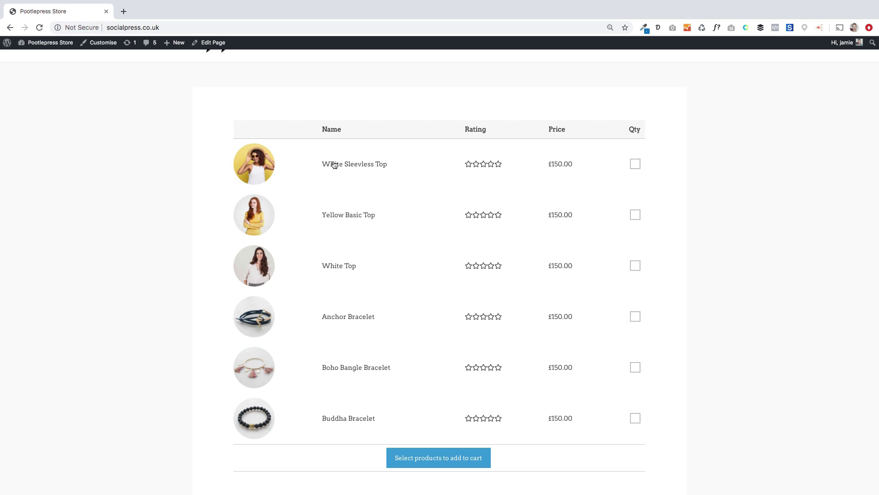
pyautogui.moveTo(334, 165); pyautogui.dragTo(512, 165)
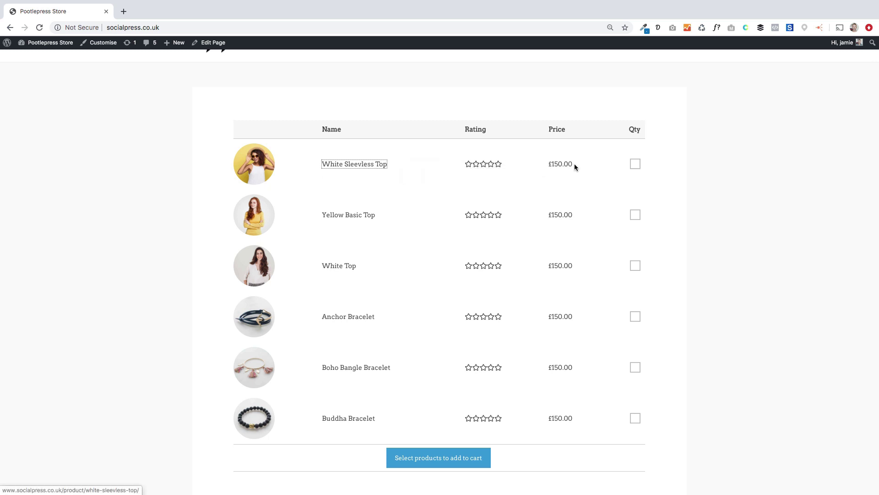
# Step: Add 1 White Sleeveless Top, 4 Yellow Basic Tops and 3 White Tops to the cart
pyautogui.click(635, 164)
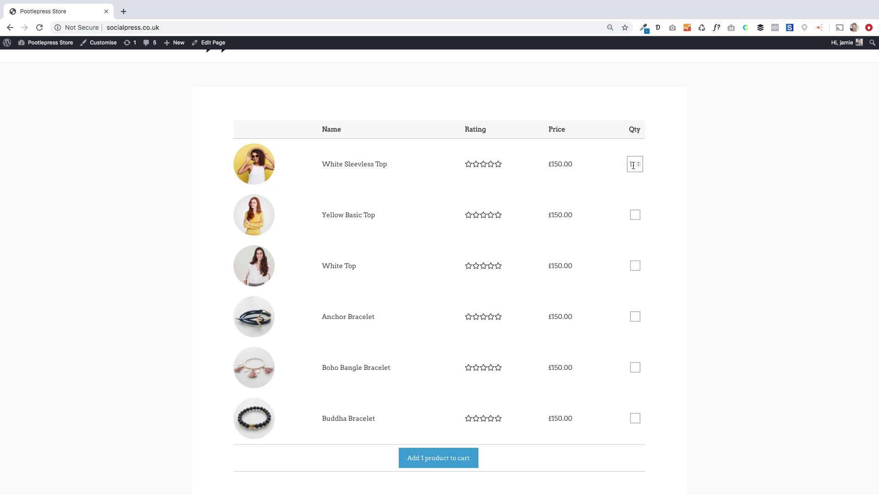
pyautogui.click(635, 215)
pyautogui.click(639, 214)
pyautogui.click(638, 214)
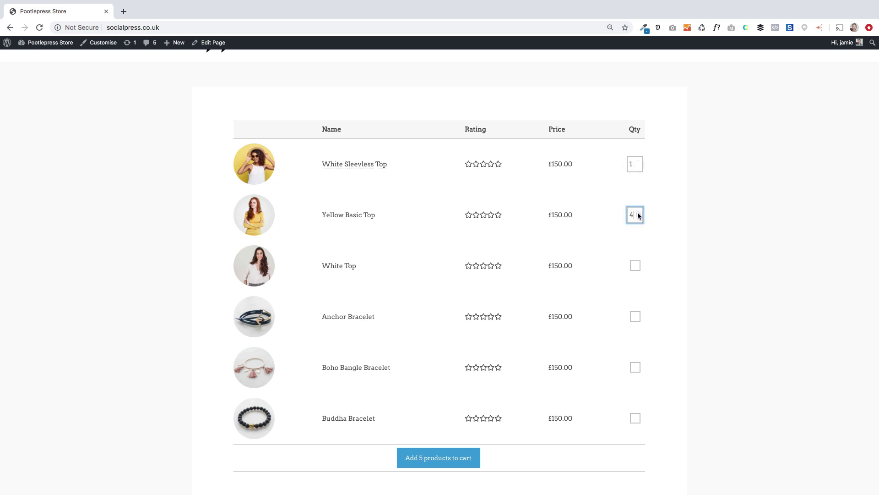
pyautogui.click(637, 265)
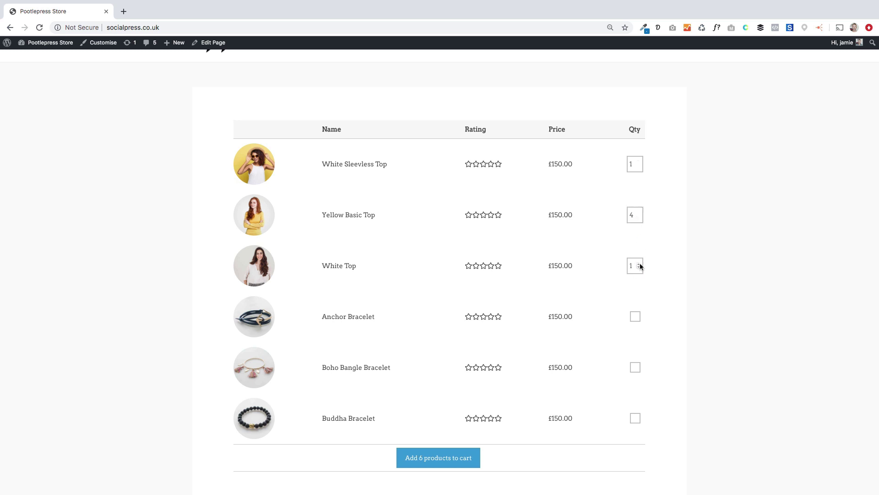
pyautogui.click(640, 265)
pyautogui.click(639, 264)
pyautogui.click(437, 457)
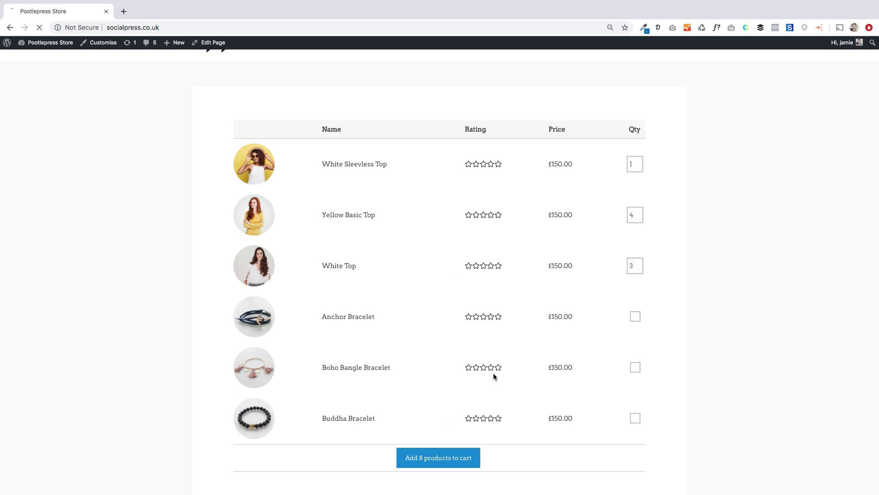
pyautogui.moveTo(676, 59)
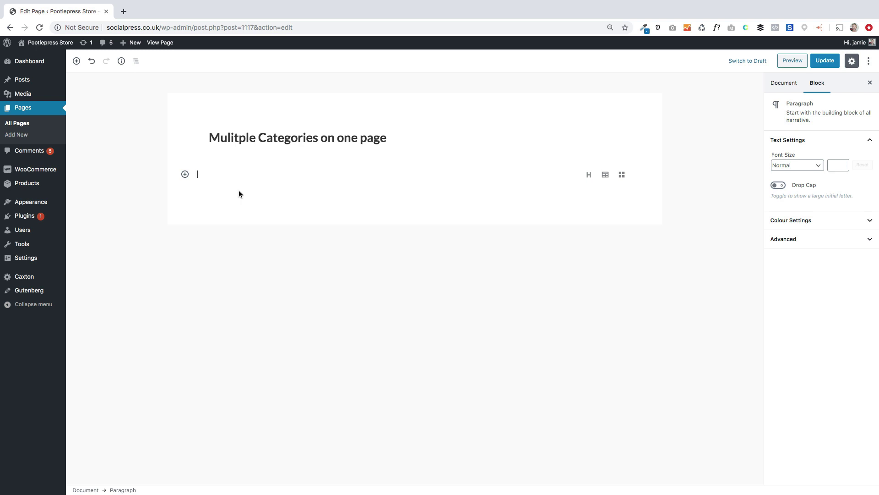
# Step: Add a heading reading 'Men' under the page title
pyautogui.write('/')
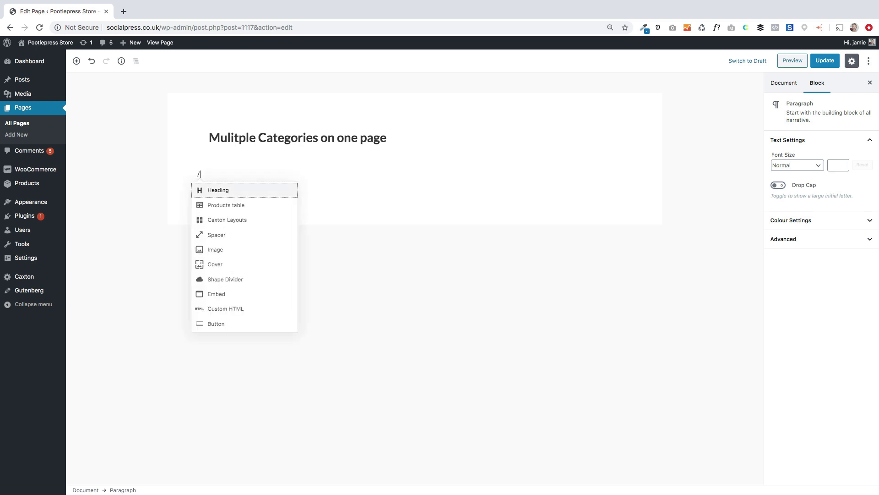
pyautogui.press('Return')
pyautogui.write('Men')
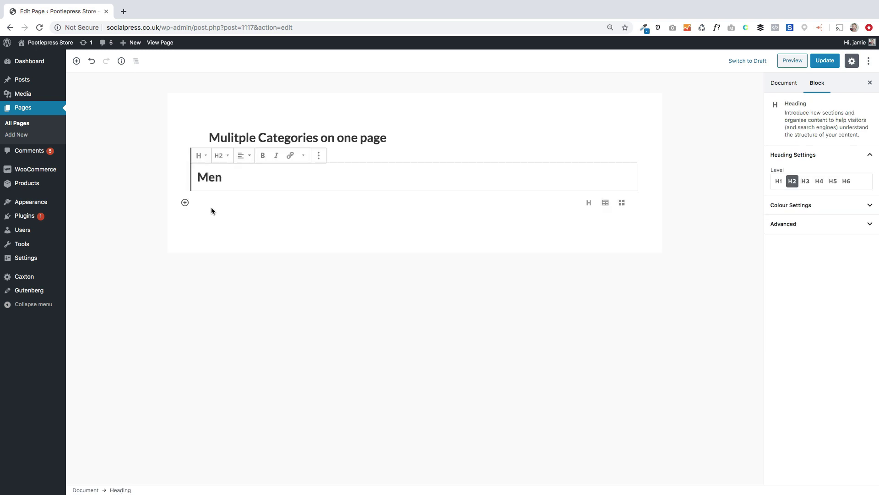
# Step: Insert a Products table filtered to the Men category, with an empty block below it
pyautogui.click(185, 203)
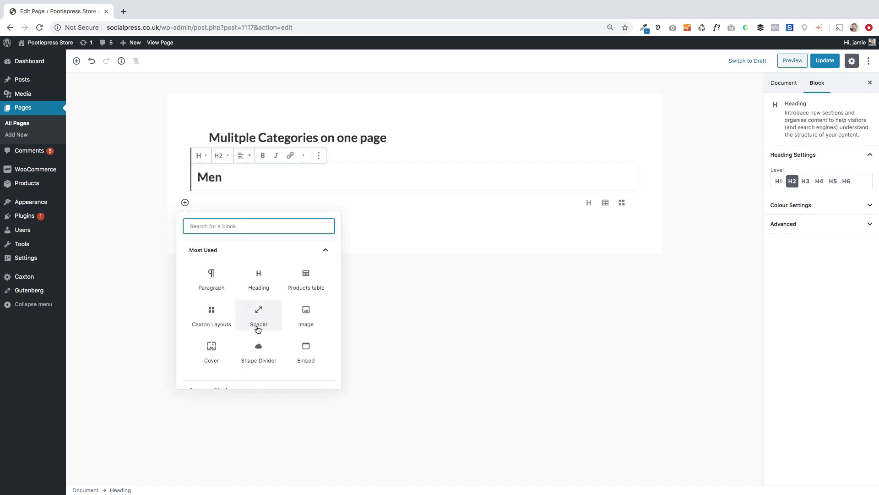
pyautogui.scroll(-10, 258, 330)
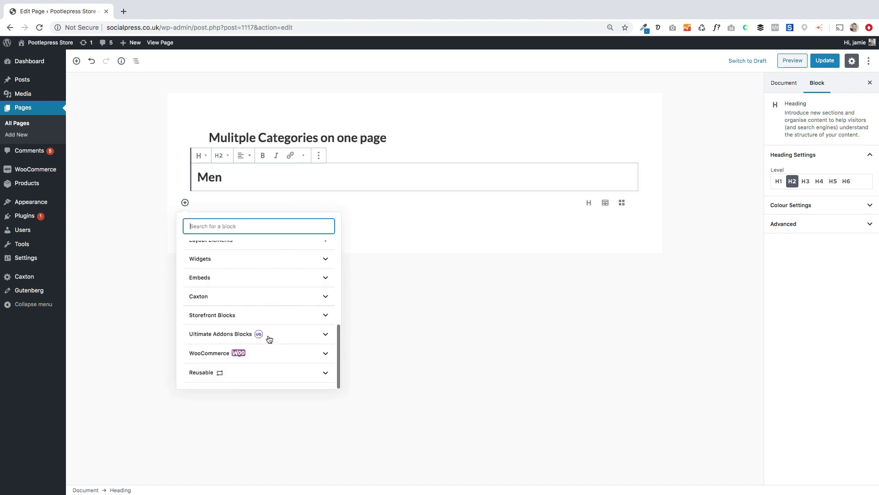
pyautogui.click(240, 321)
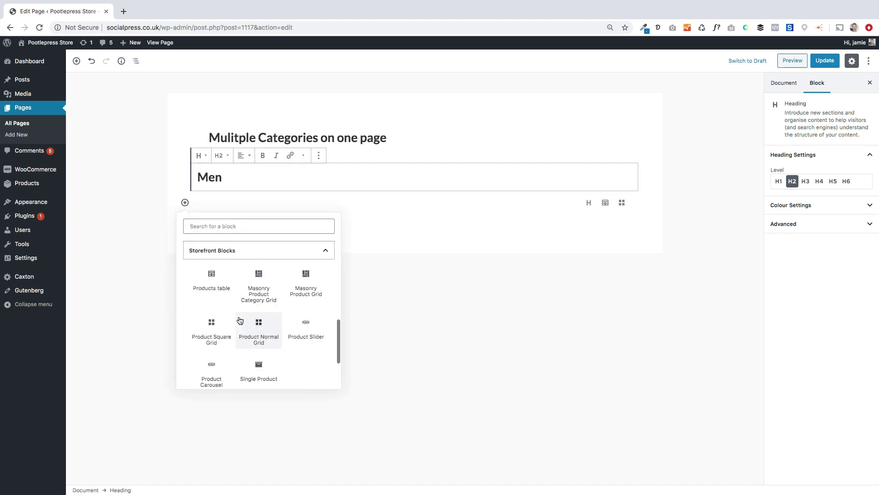
pyautogui.click(213, 279)
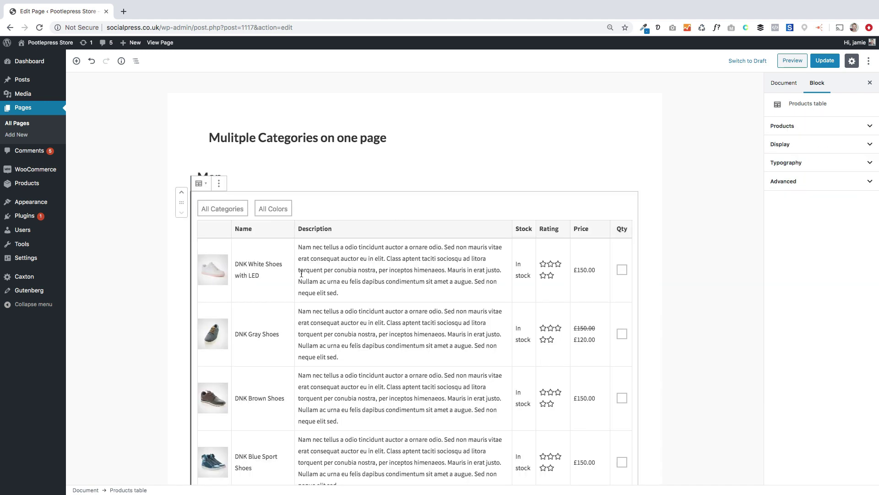
pyautogui.click(810, 128)
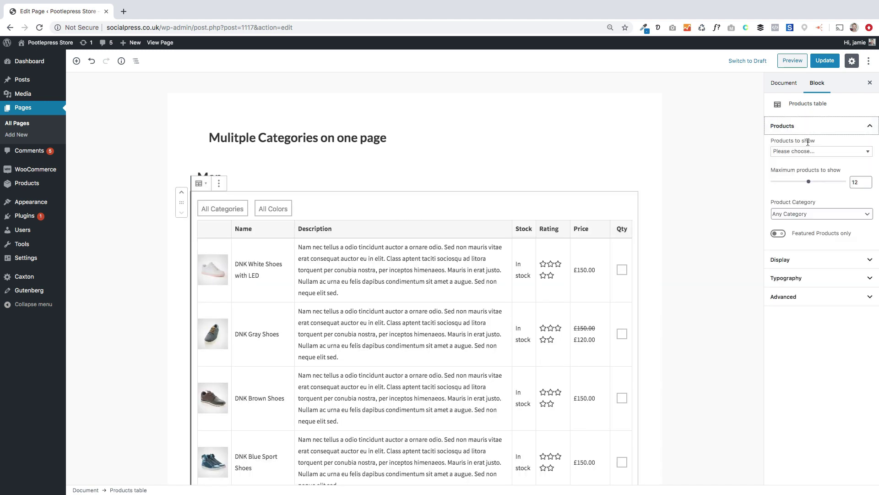
pyautogui.click(802, 214)
pyautogui.click(802, 225)
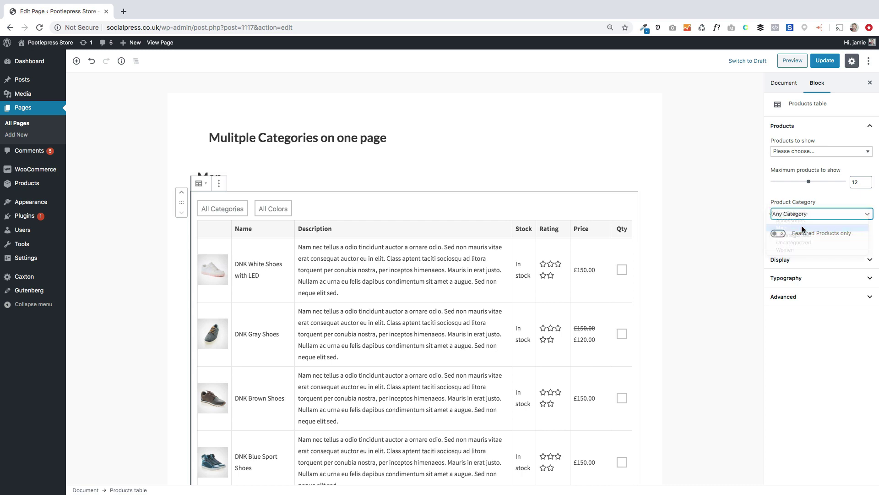
pyautogui.click(418, 234)
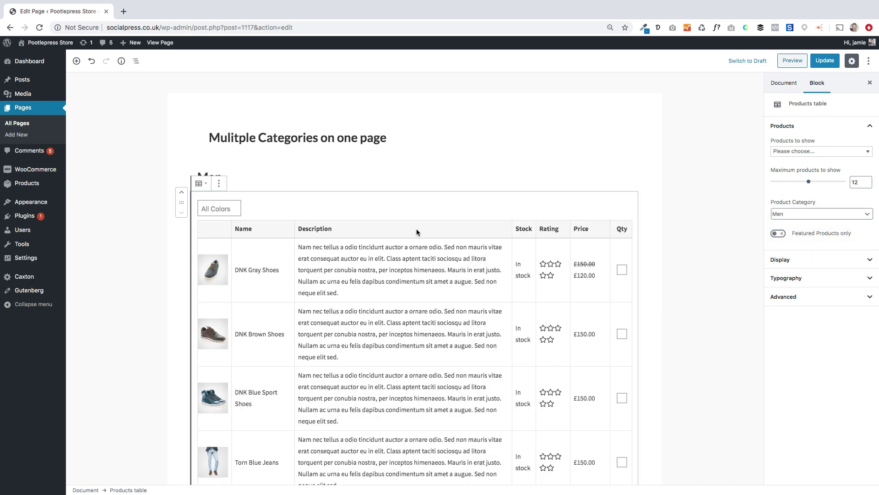
pyautogui.scroll(-10, 419, 277)
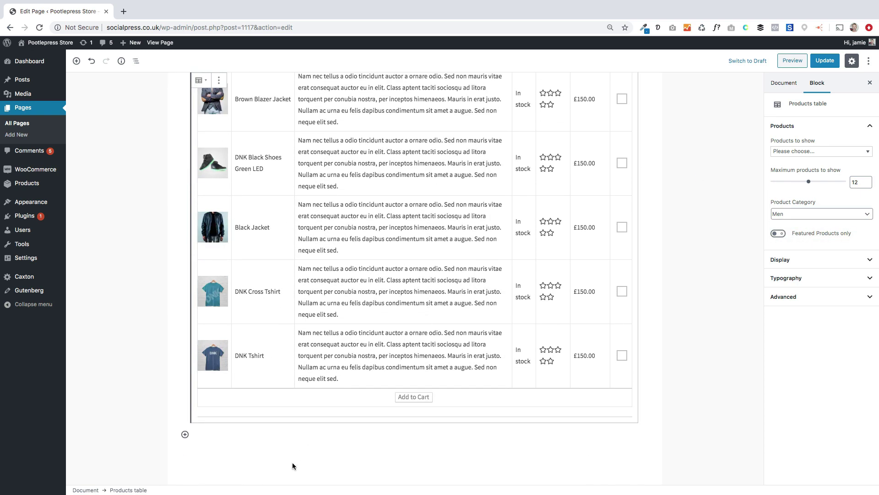
pyautogui.click(272, 431)
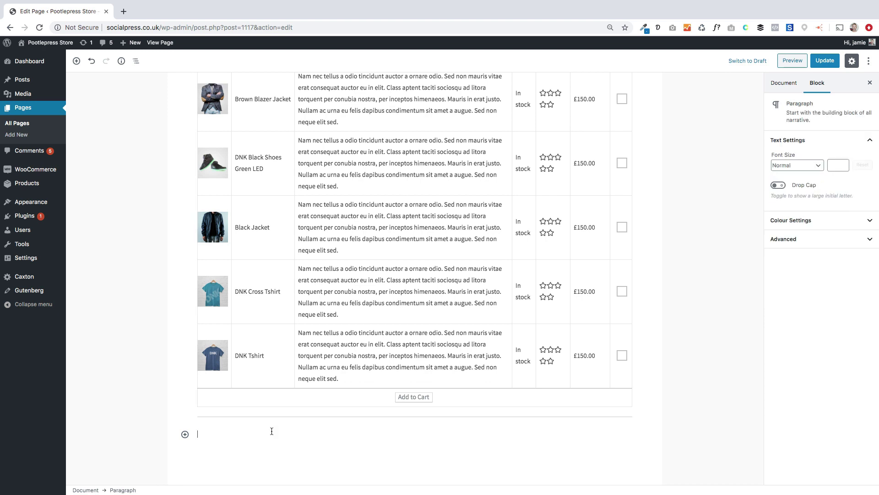
# Step: Insert a Spacer block below the Men products table
pyautogui.write('/s')
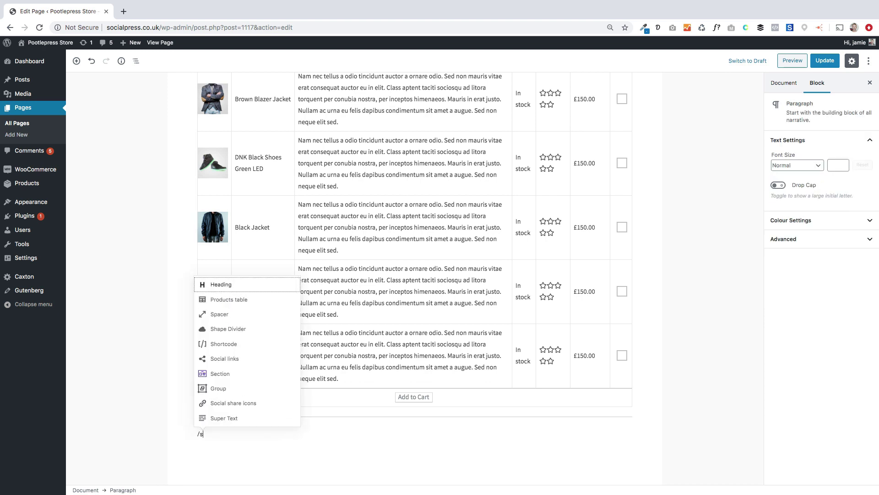
pyautogui.click(225, 314)
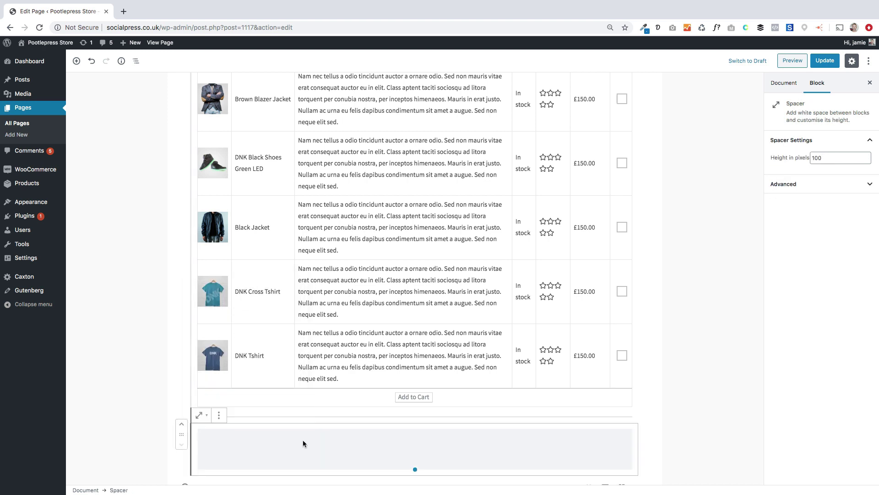
pyautogui.scroll(-2, 330, 458)
# Step: Add a heading reading 'Women' below the spacer
pyautogui.click(223, 439)
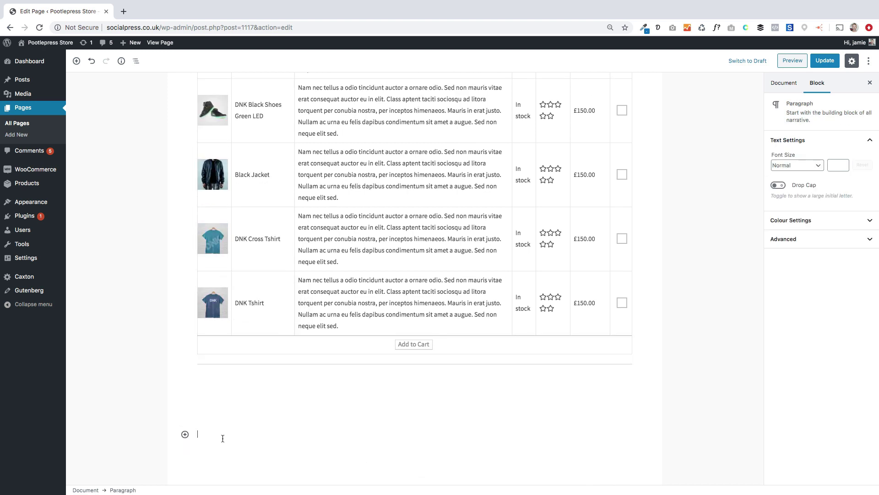
pyautogui.write('/head')
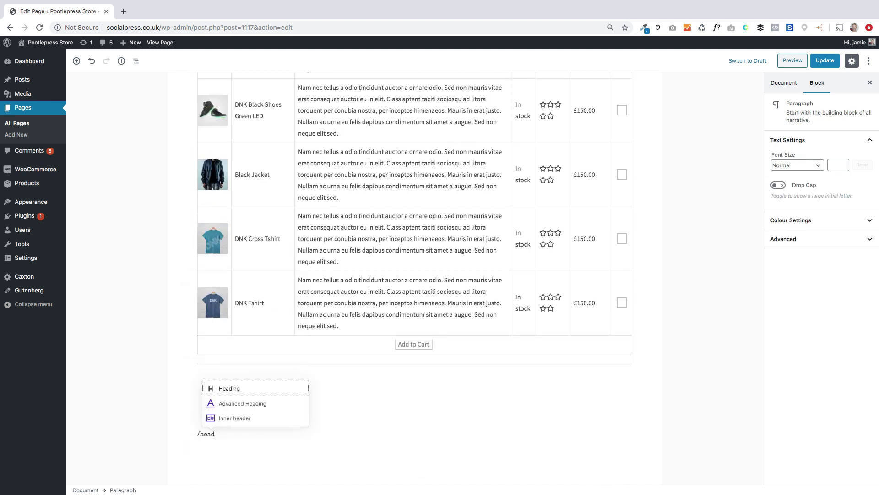
pyautogui.press('Return')
pyautogui.write('Wom')
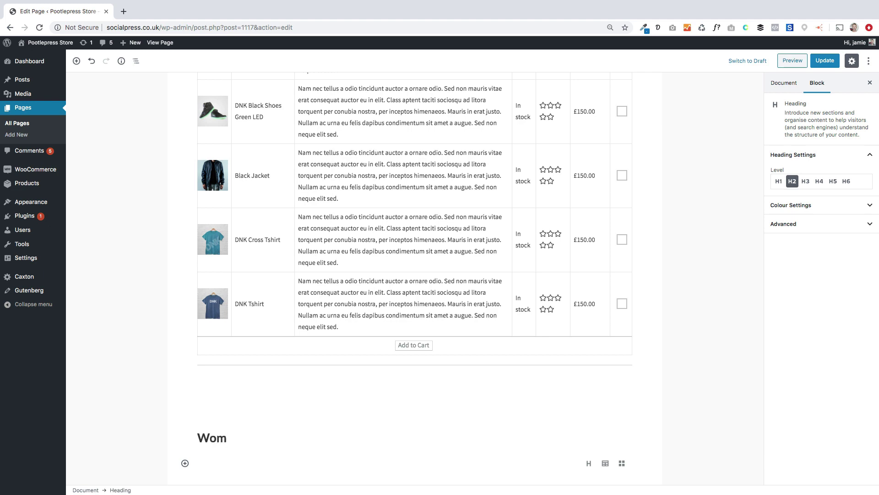
pyautogui.write('en')
# Step: Insert a Storefront Products table under the Women heading
pyautogui.scroll(-2, 265, 412)
pyautogui.click(185, 433)
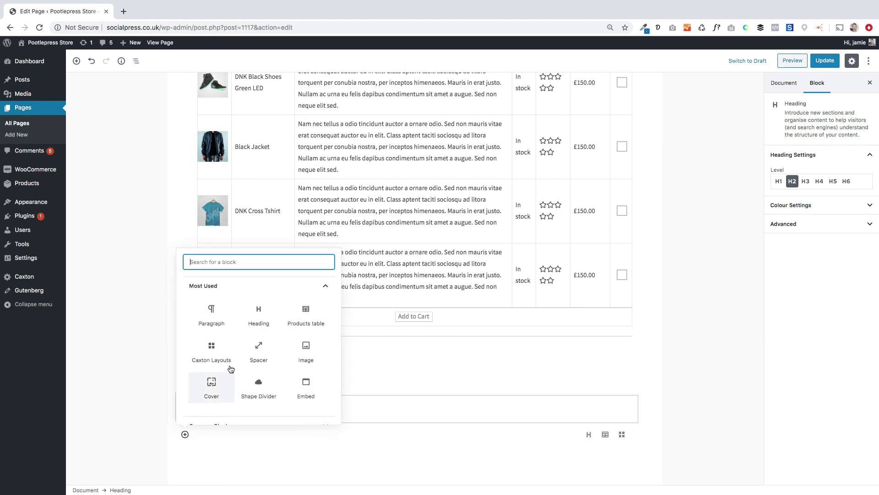
pyautogui.scroll(-10, 236, 367)
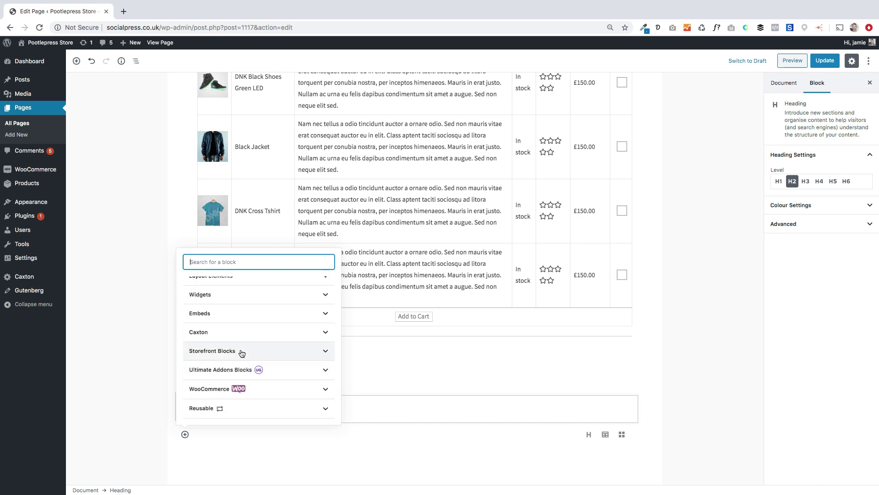
pyautogui.click(241, 353)
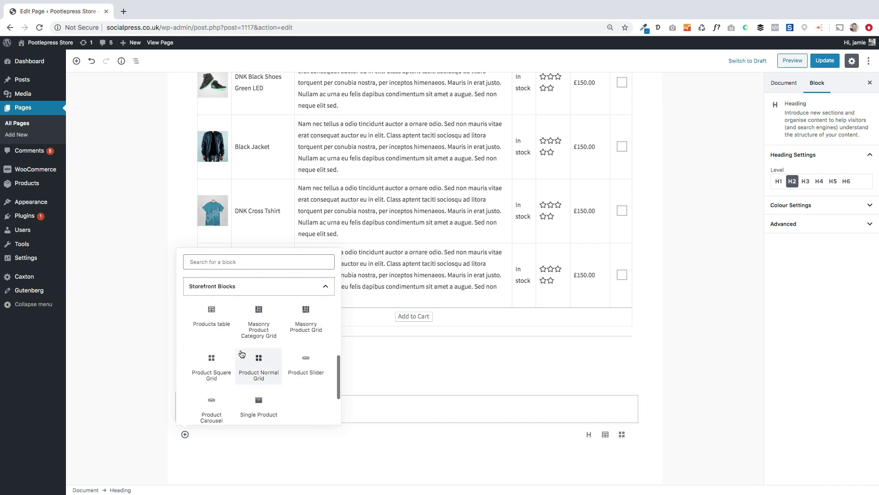
pyautogui.click(211, 315)
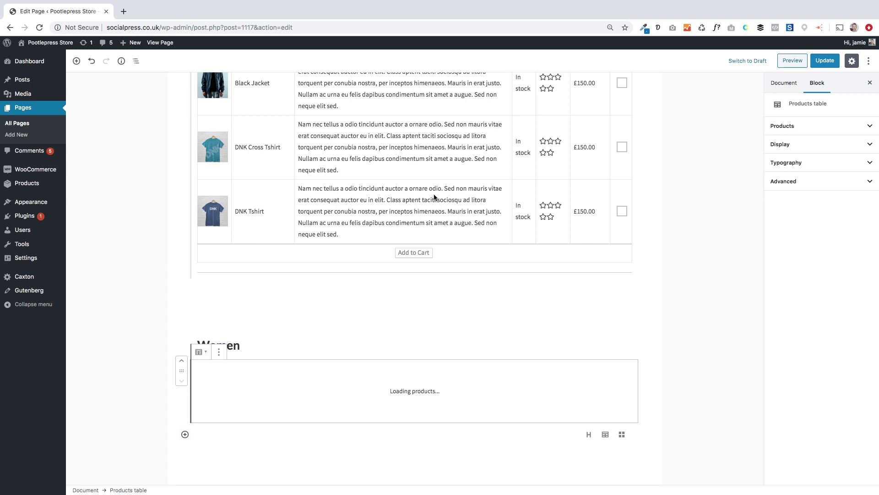
# Step: Limit the second products table to the Women product category
pyautogui.click(806, 145)
pyautogui.click(809, 131)
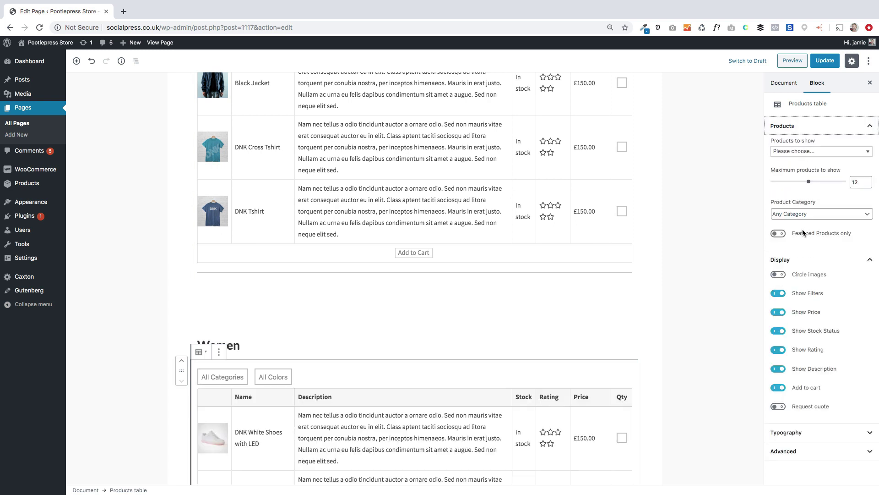
pyautogui.click(784, 215)
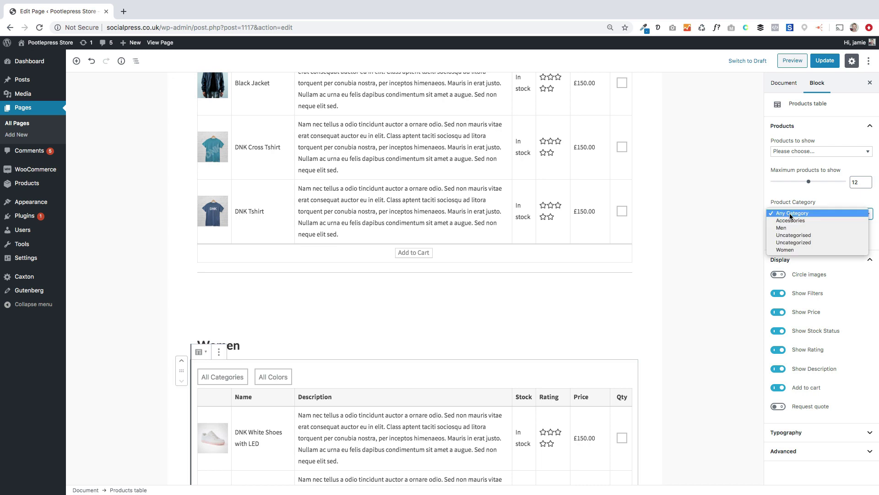
pyautogui.click(785, 249)
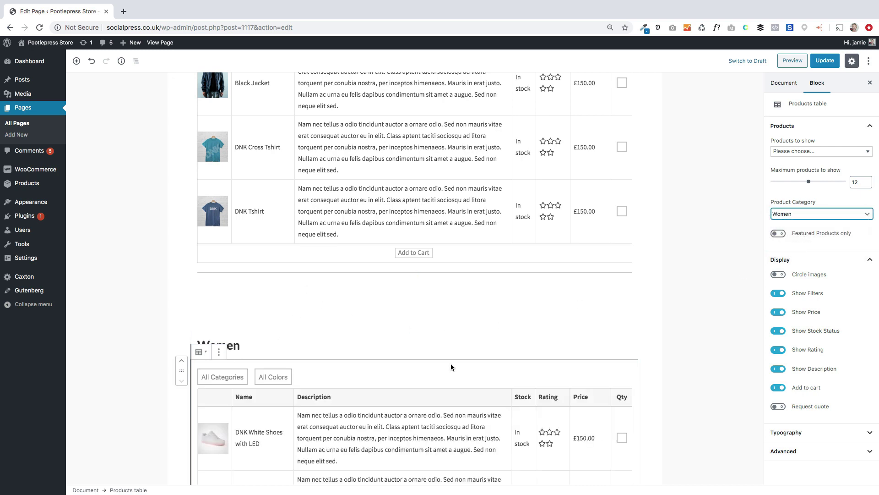
# Step: Update the page and view it on the live site
pyautogui.scroll(20, 460, 365)
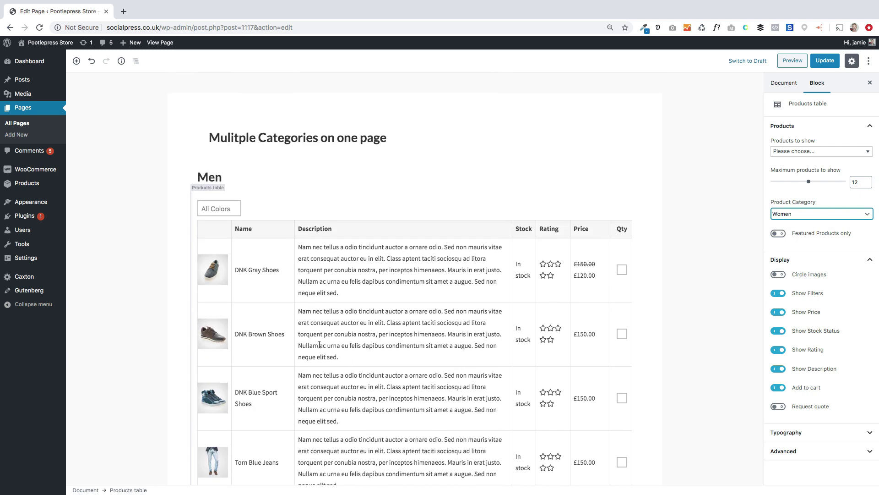
pyautogui.click(822, 66)
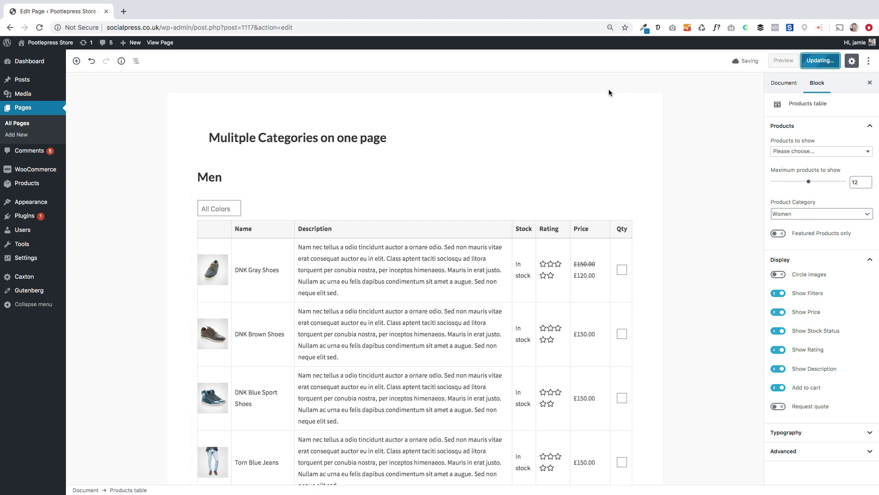
pyautogui.click(150, 42)
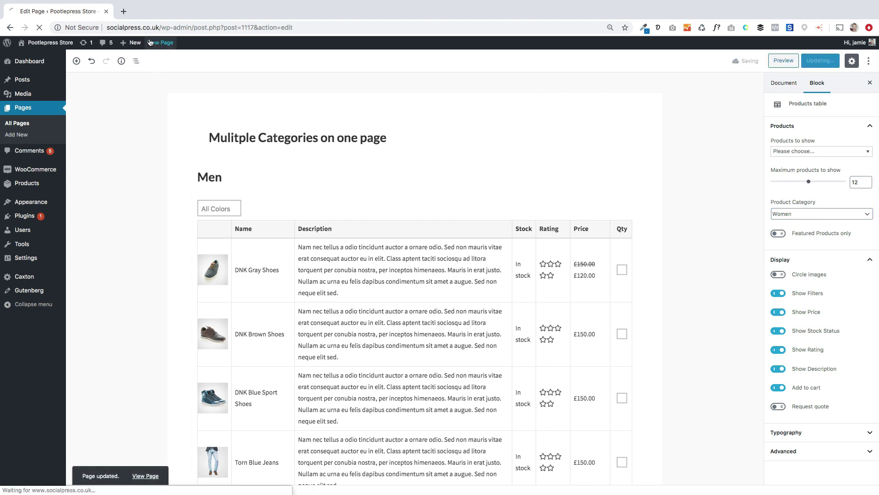
# Step: Scroll through the Men and Women product tables on the live Multiple Categories page
pyautogui.scroll(-15, 157, 272)
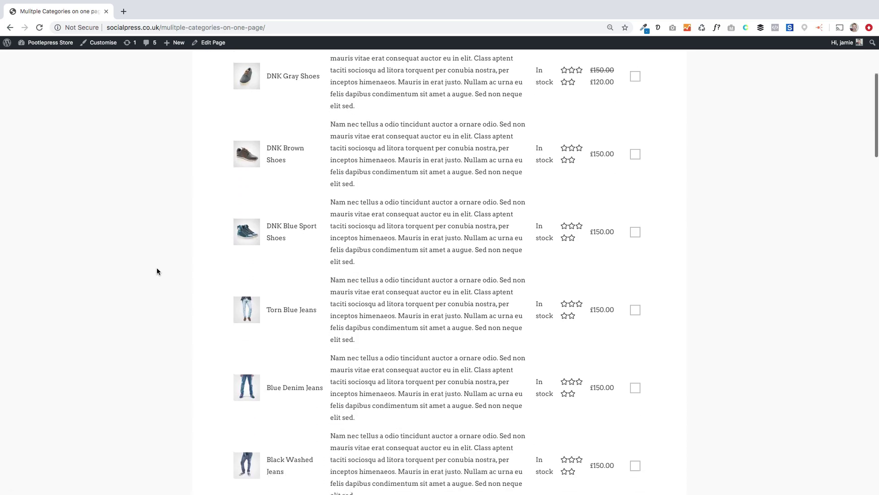
pyautogui.scroll(-10, 157, 271)
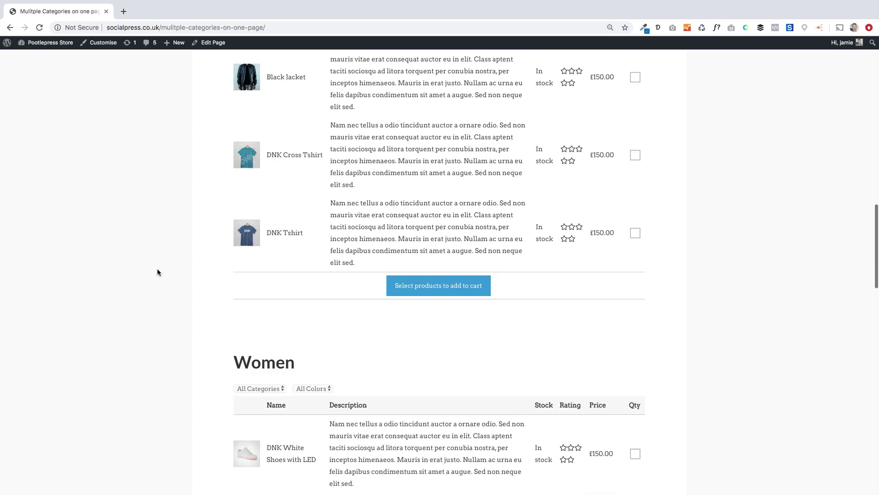
pyautogui.scroll(-14, 158, 272)
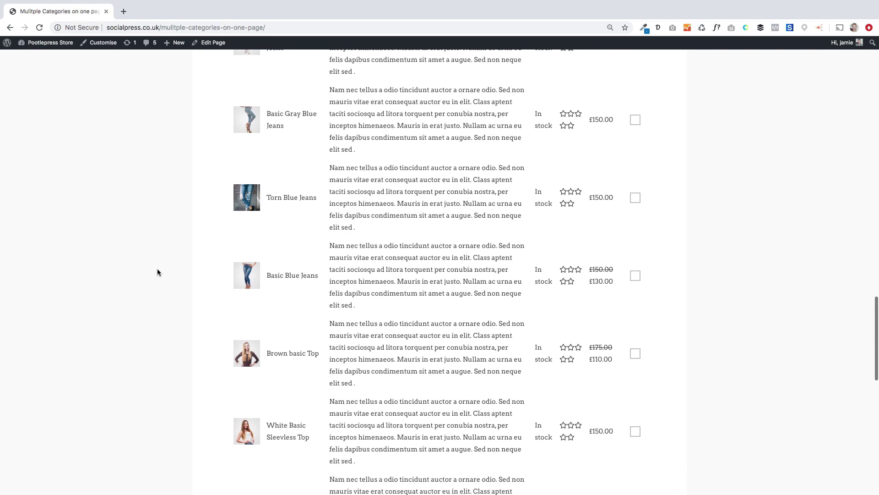
pyautogui.scroll(20, 158, 272)
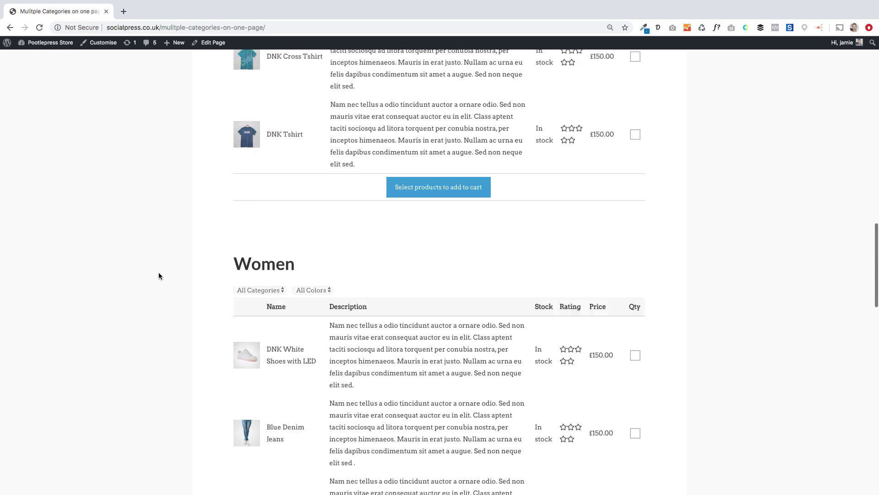
pyautogui.scroll(-15, 160, 274)
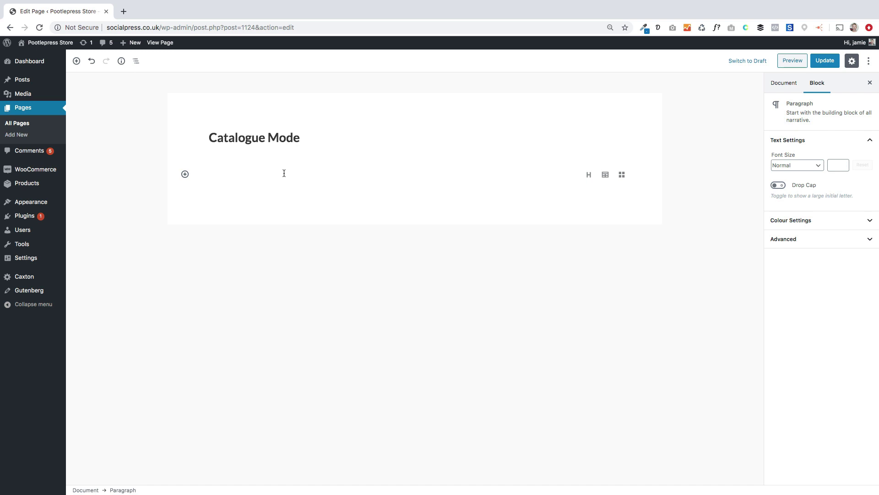
# Step: Insert a Products table block from the Storefront Blocks category
pyautogui.click(185, 174)
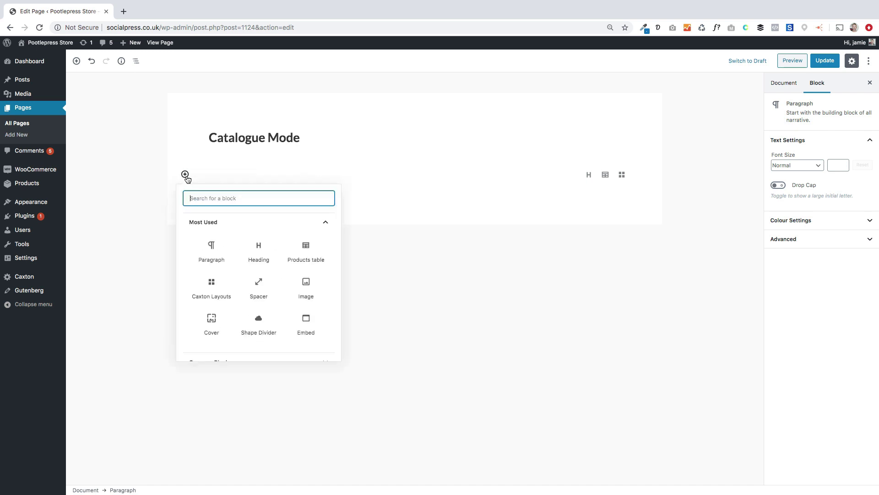
pyautogui.scroll(-5, 210, 320)
pyautogui.click(209, 305)
pyautogui.click(212, 243)
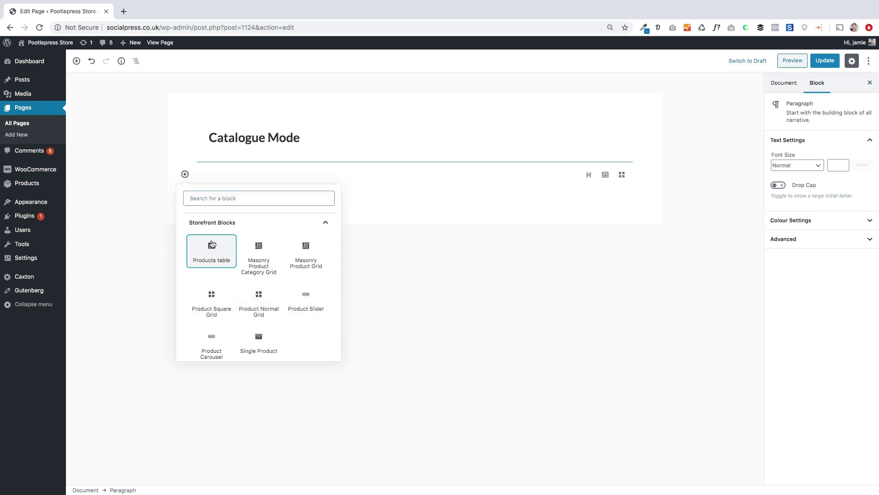
pyautogui.click(212, 244)
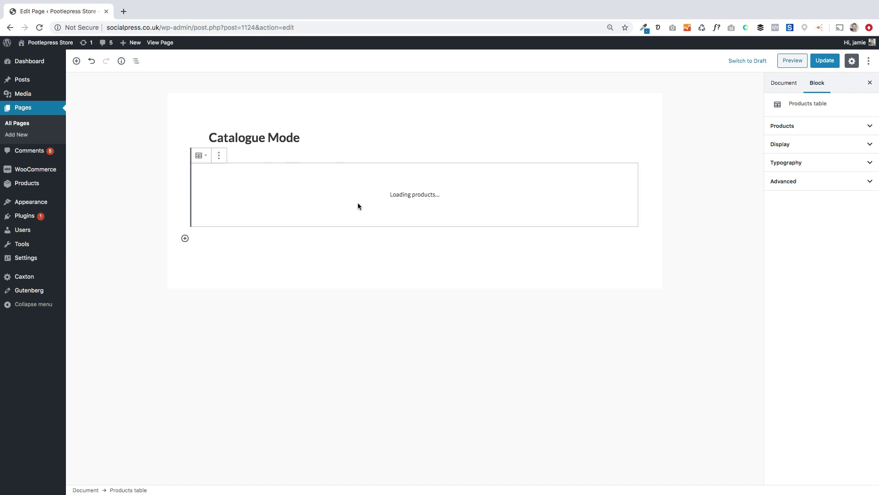
# Step: Turn on circle images, turn off add to cart, and update the page
pyautogui.click(809, 145)
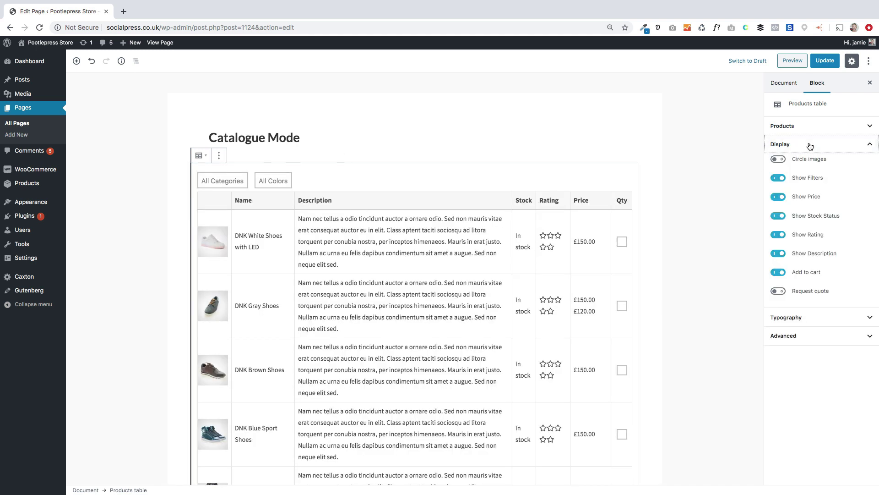
pyautogui.click(778, 159)
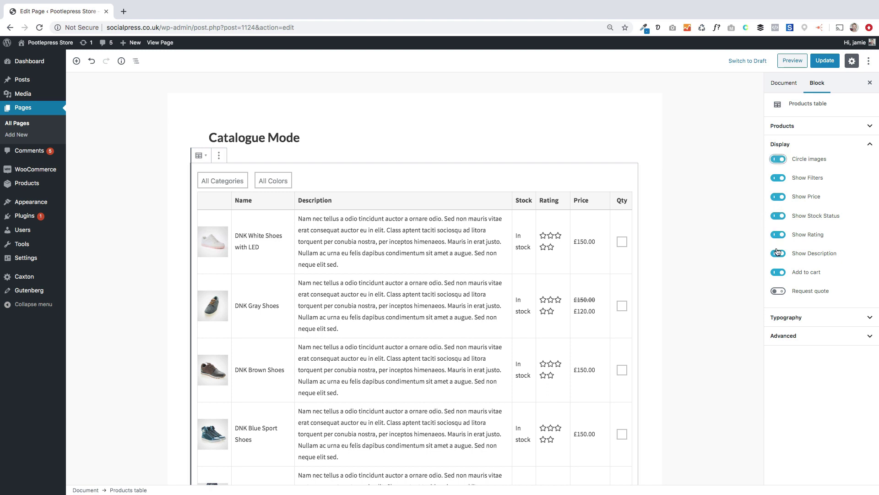
pyautogui.click(778, 273)
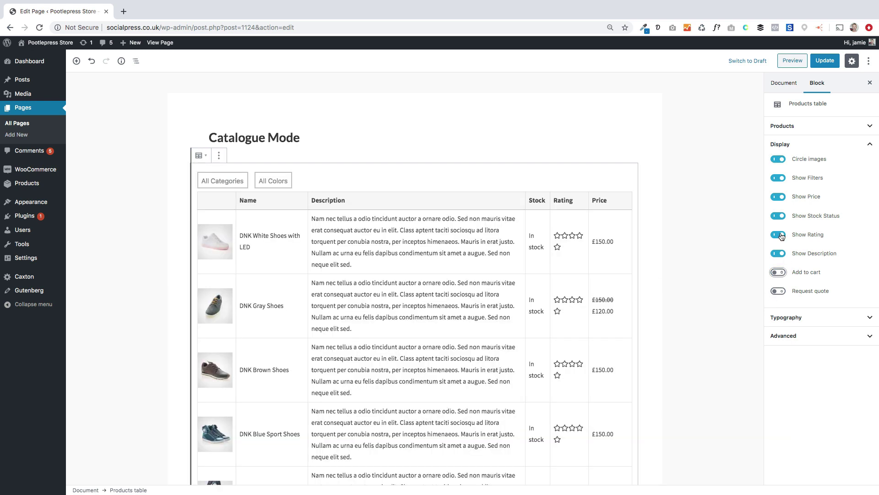
pyautogui.click(818, 61)
# Step: View the live Catalogue Mode page and scroll through its product table
pyautogui.click(160, 42)
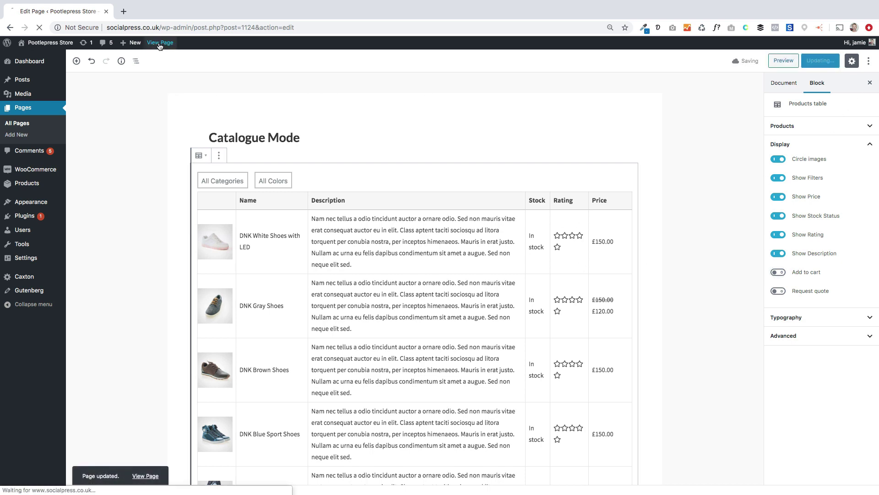
pyautogui.scroll(-13, 163, 229)
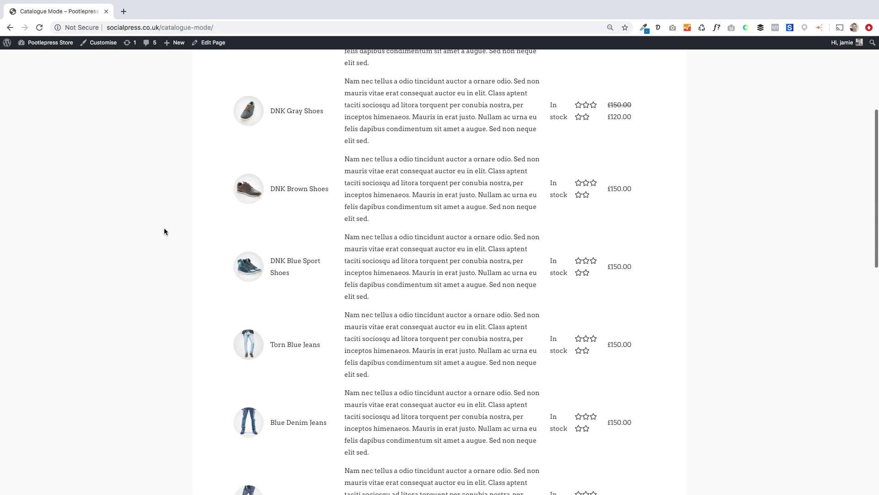
pyautogui.scroll(-5, 164, 229)
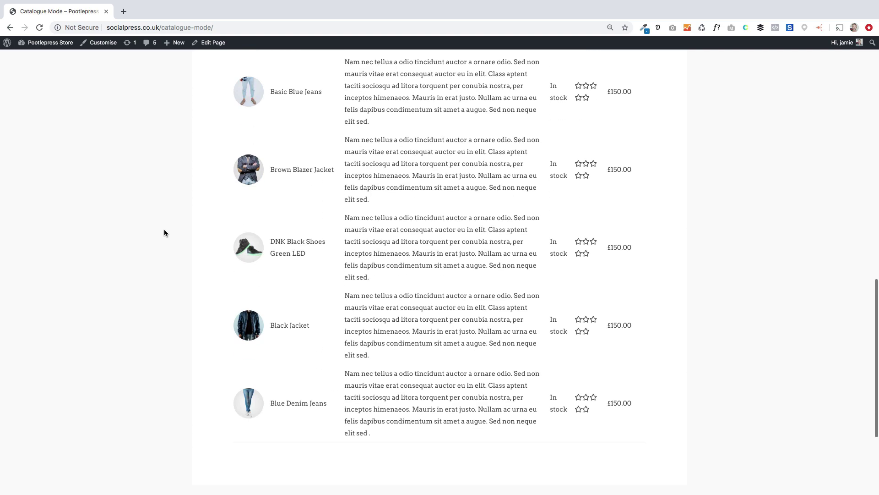
pyautogui.scroll(18, 165, 229)
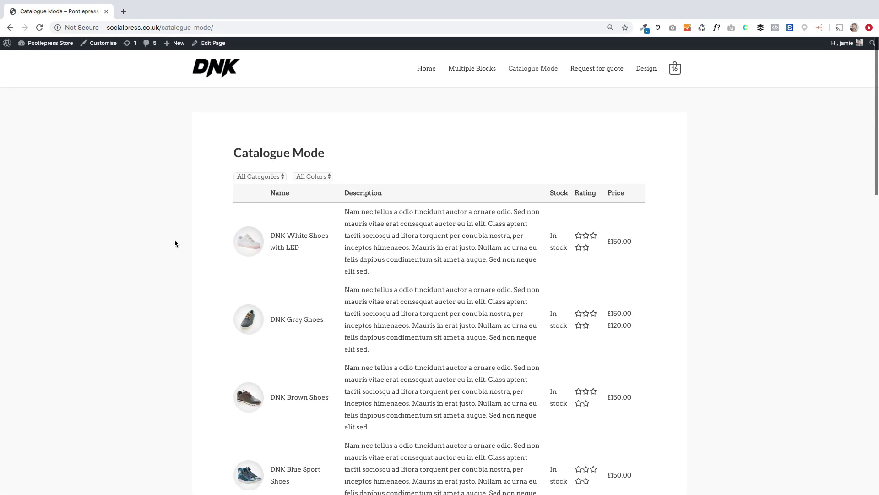
pyautogui.scroll(-1, 175, 240)
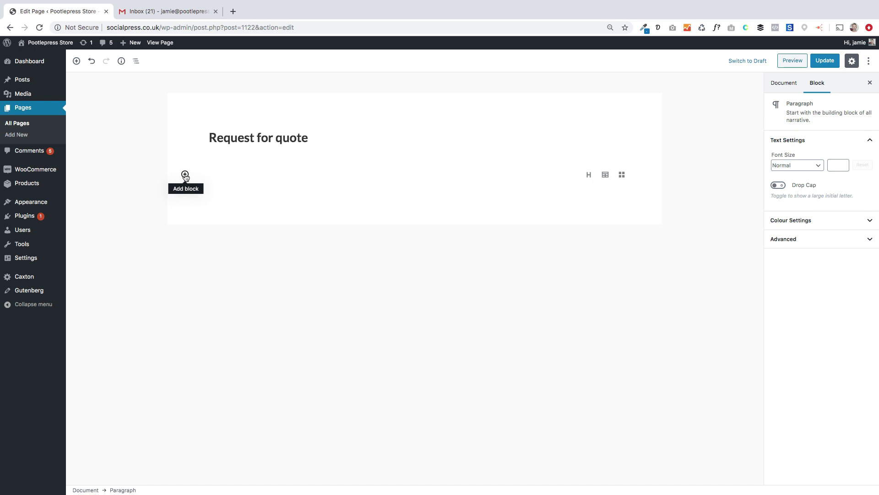
# Step: Insert a Products table block from Storefront Blocks under the Request for quote title
pyautogui.click(185, 175)
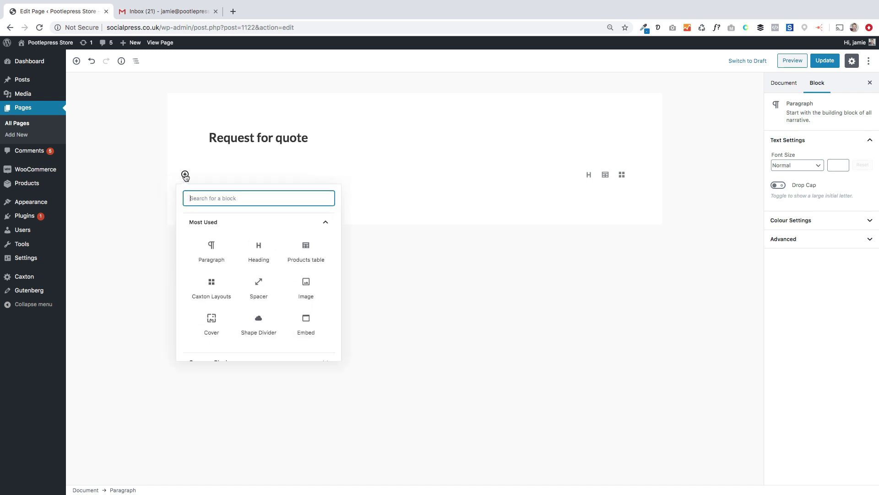
pyautogui.scroll(-5, 247, 316)
pyautogui.click(250, 313)
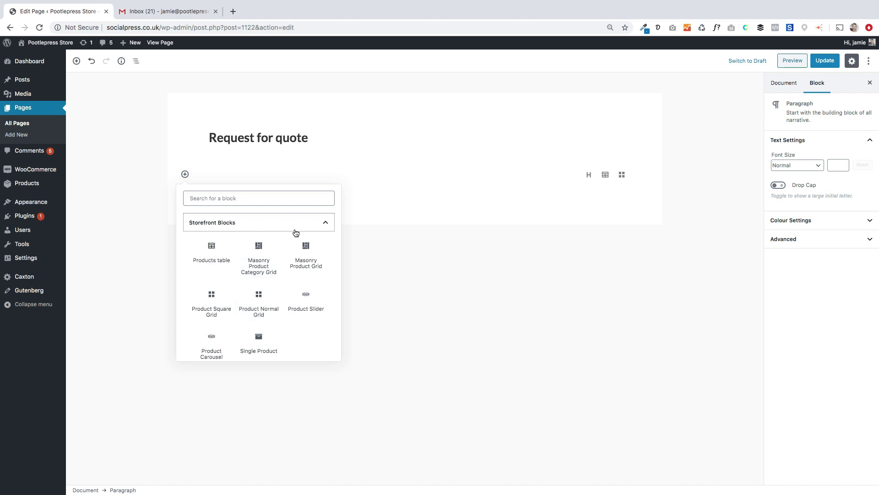
pyautogui.click(214, 252)
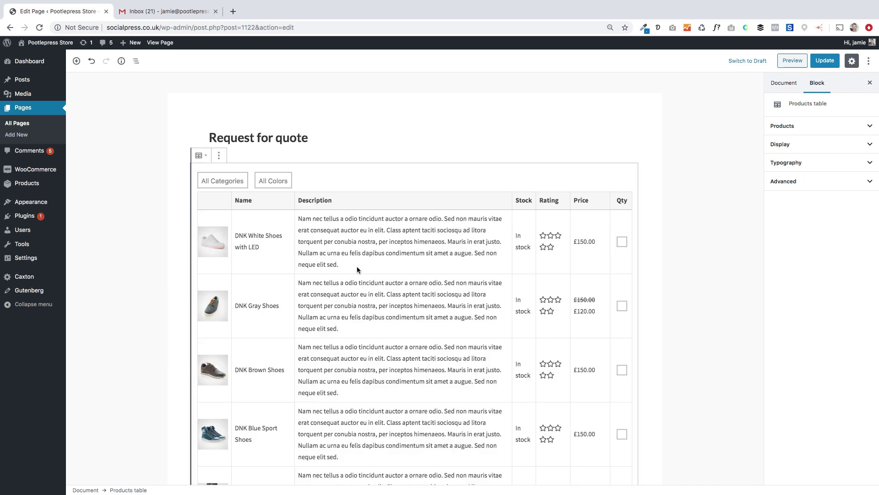
# Step: Show only White Sleeveless Top, White Basic Sleeveless Top, Yellow Basic Top, Brown basic Top and Anchor Bracelet
pyautogui.click(801, 145)
pyautogui.click(808, 125)
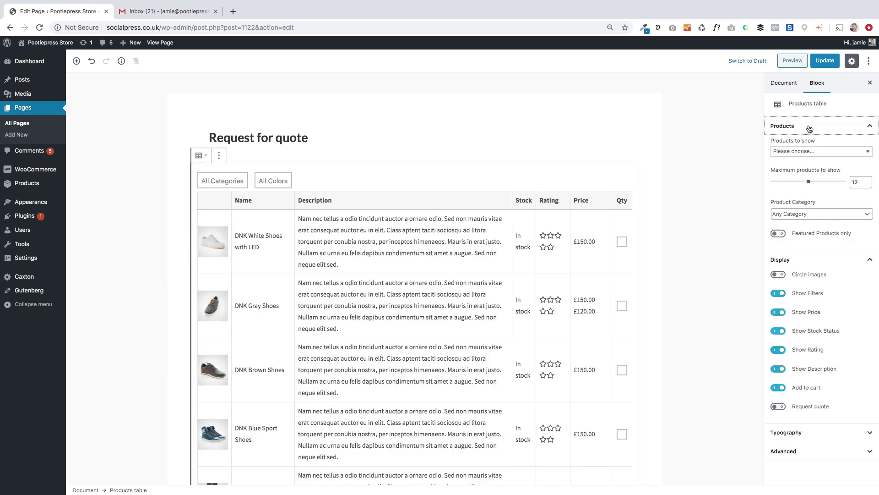
pyautogui.click(813, 151)
pyautogui.scroll(-5, 813, 171)
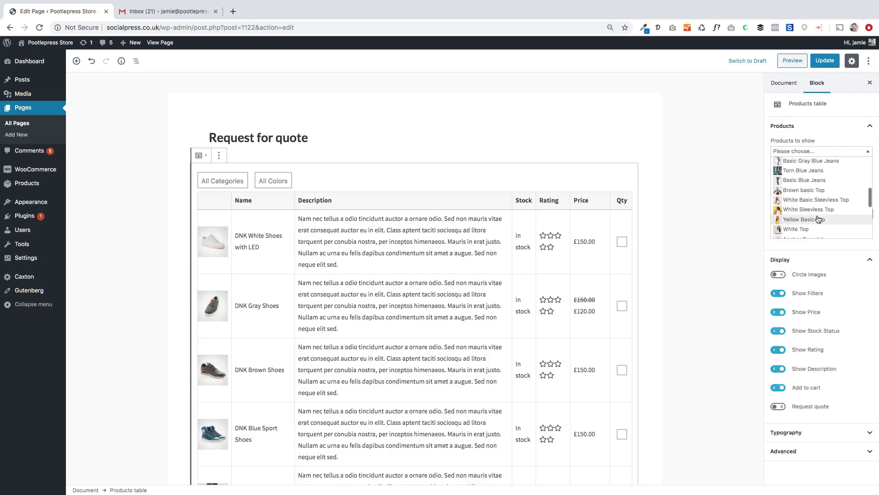
pyautogui.click(813, 193)
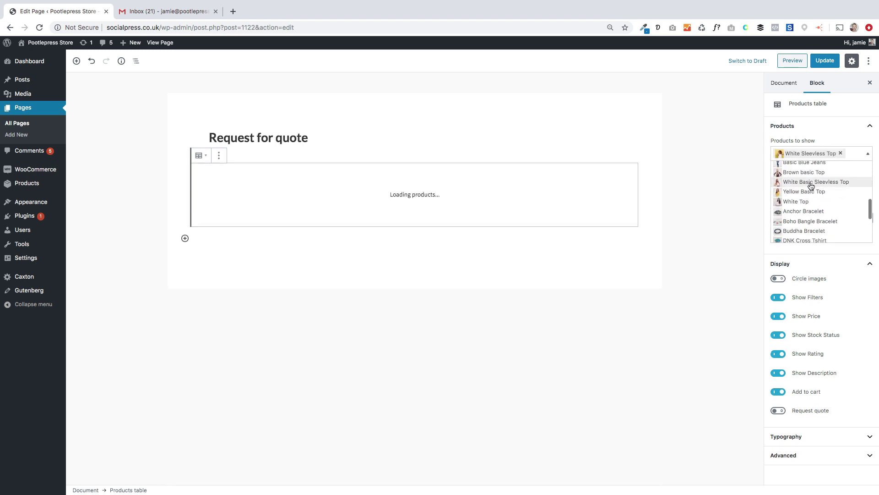
pyautogui.click(812, 191)
pyautogui.click(811, 195)
pyautogui.click(811, 195)
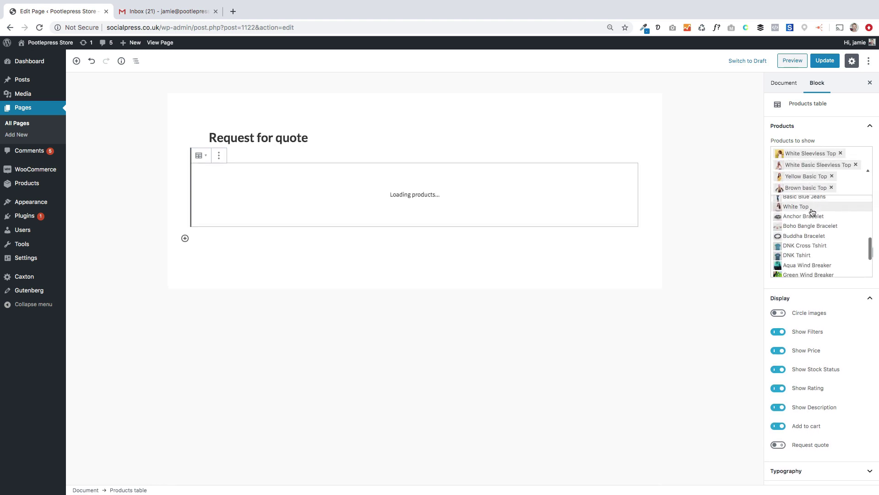
pyautogui.click(806, 216)
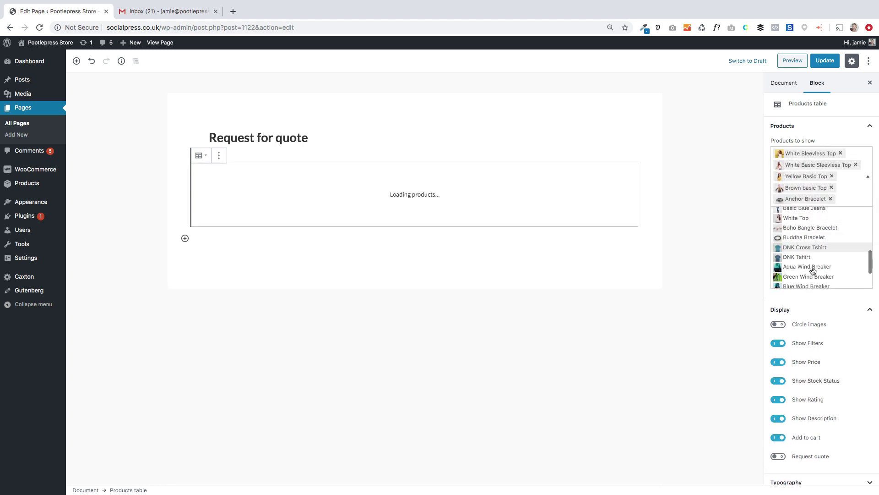
pyautogui.click(832, 126)
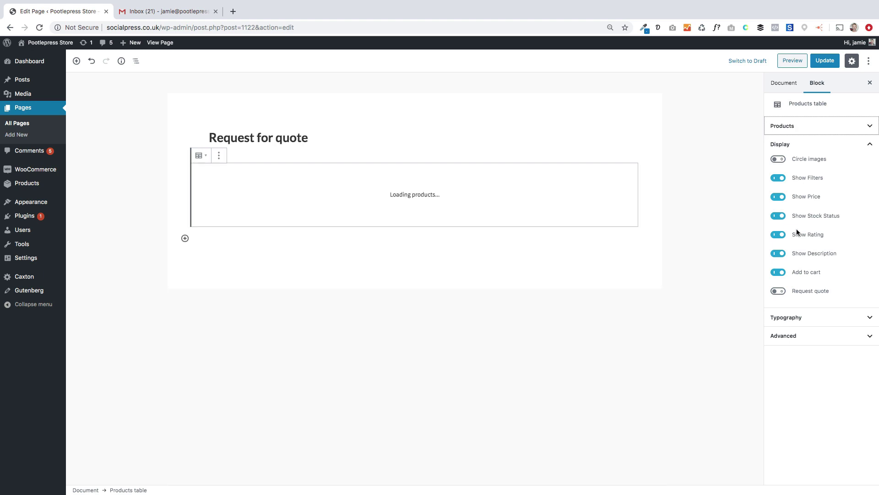
# Step: Hide the description, stock and add-to-cart columns, and enable Request quote
pyautogui.click(779, 253)
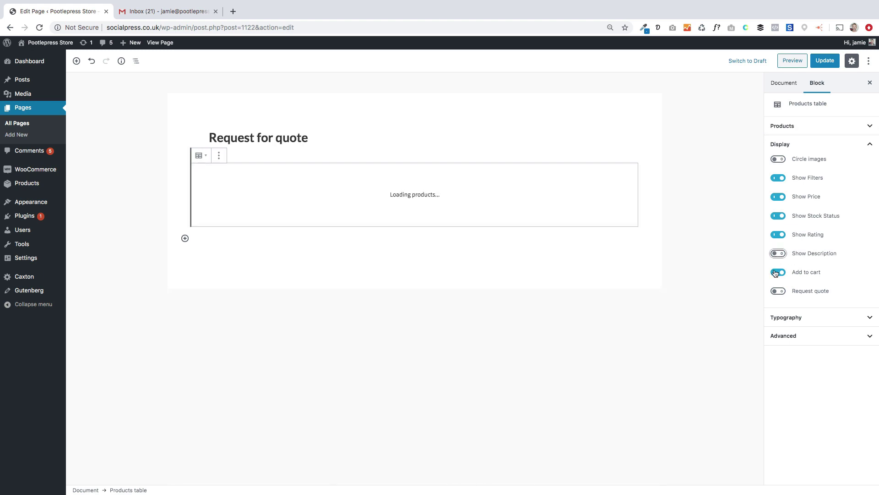
pyautogui.click(777, 216)
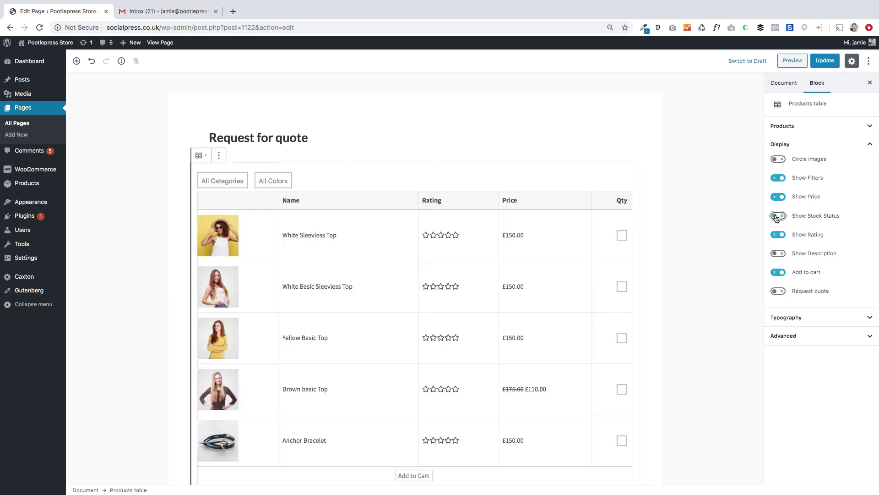
pyautogui.click(778, 273)
pyautogui.click(777, 291)
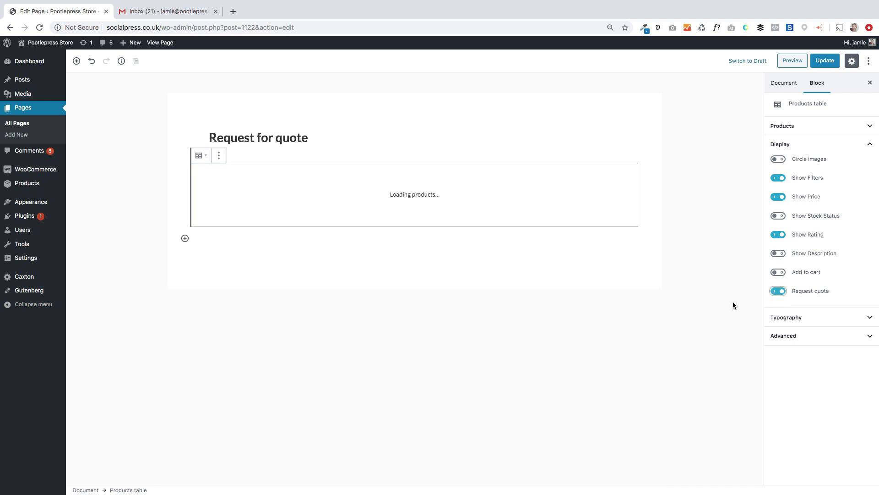
# Step: Switch on circle images, update the page and view it live
pyautogui.scroll(-5, 430, 392)
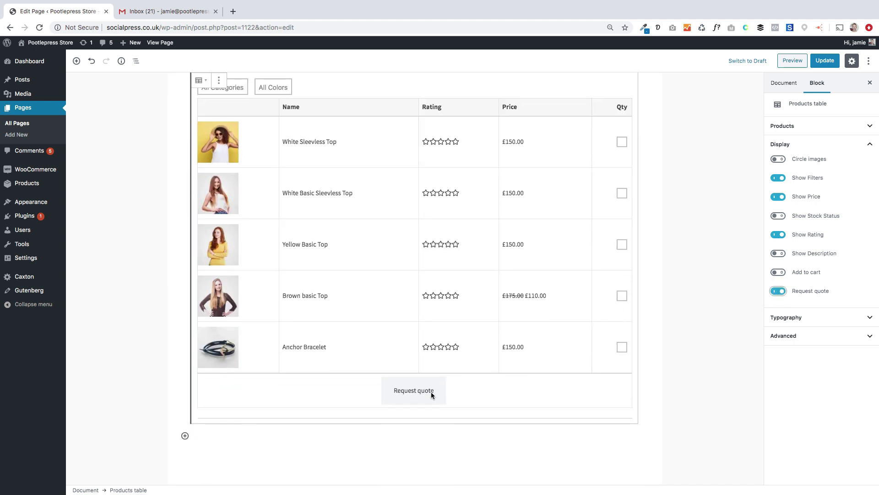
pyautogui.scroll(2, 575, 285)
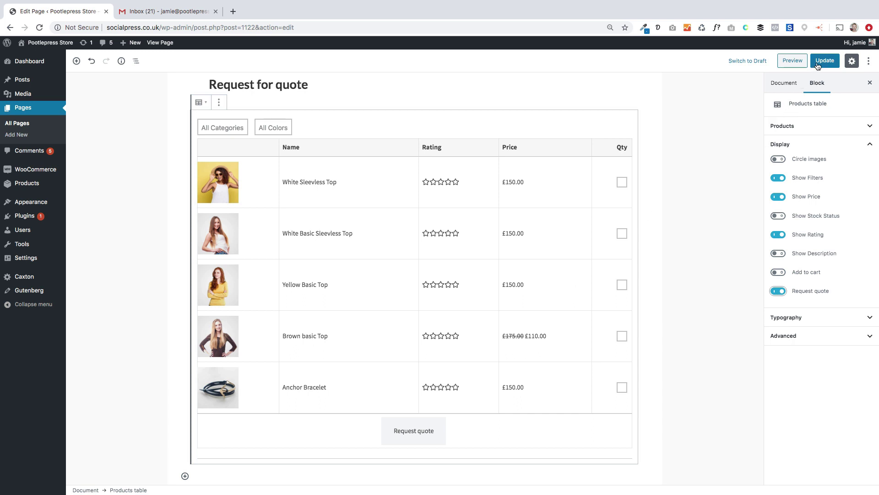
pyautogui.click(778, 159)
pyautogui.click(829, 61)
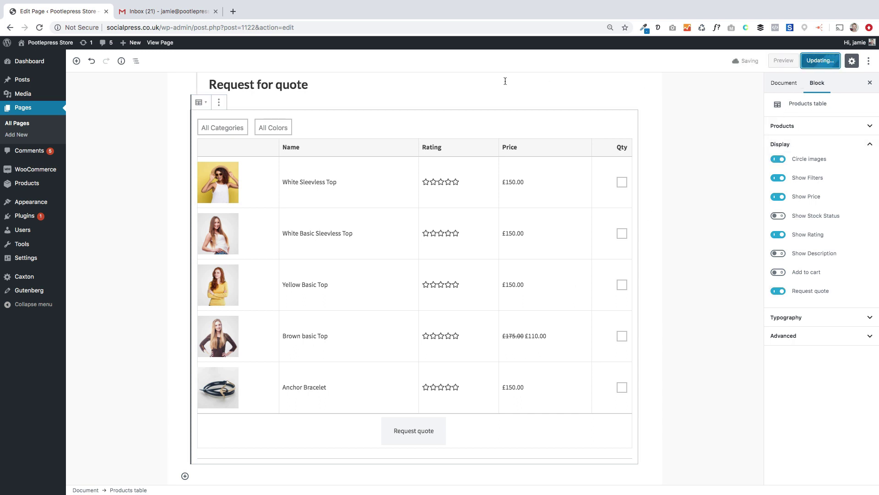
pyautogui.click(167, 44)
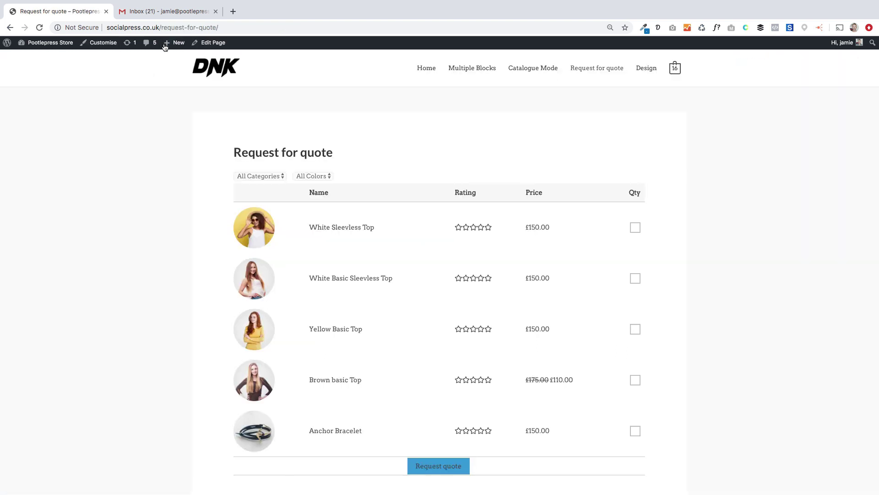
# Step: Select White Sleeveless Top and White Basic Sleeveless Top, and set Yellow Basic Top quantity to 3
pyautogui.scroll(-1, 150, 312)
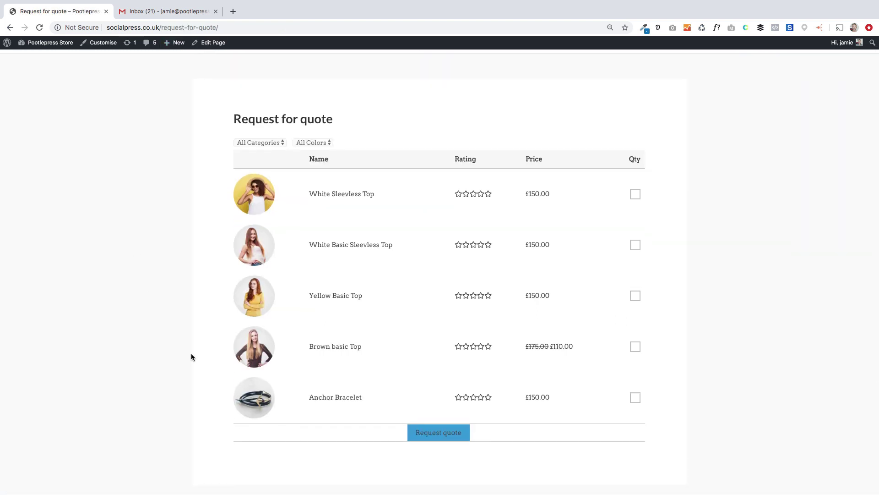
pyautogui.click(634, 195)
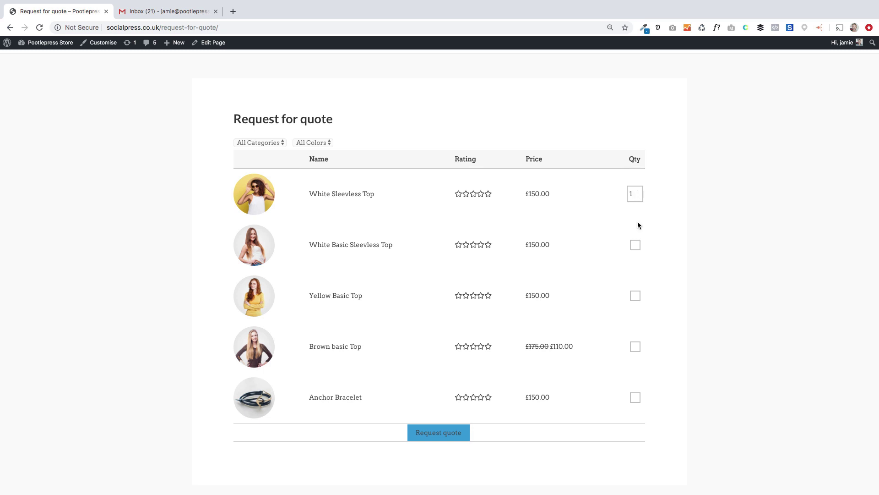
pyautogui.click(636, 244)
pyautogui.click(635, 297)
pyautogui.click(638, 293)
pyautogui.click(638, 294)
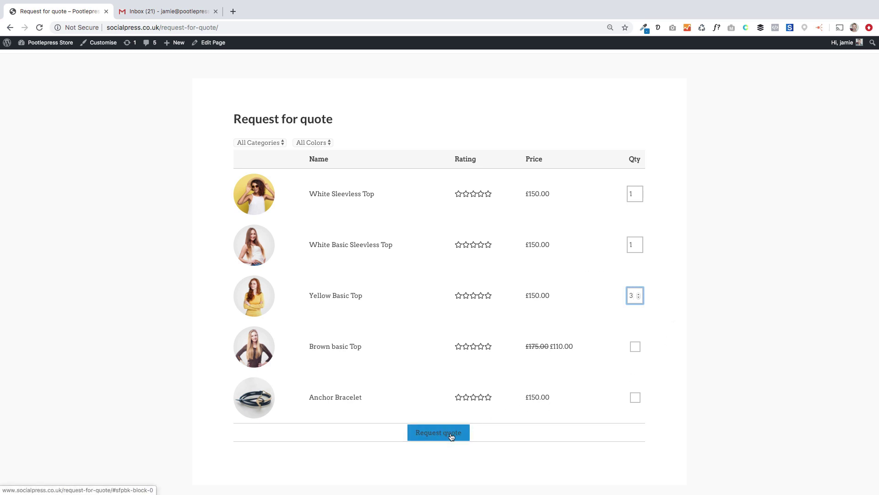
# Step: Open the quote request form and enter the customer's full name and e-mail
pyautogui.click(451, 435)
pyautogui.click(448, 226)
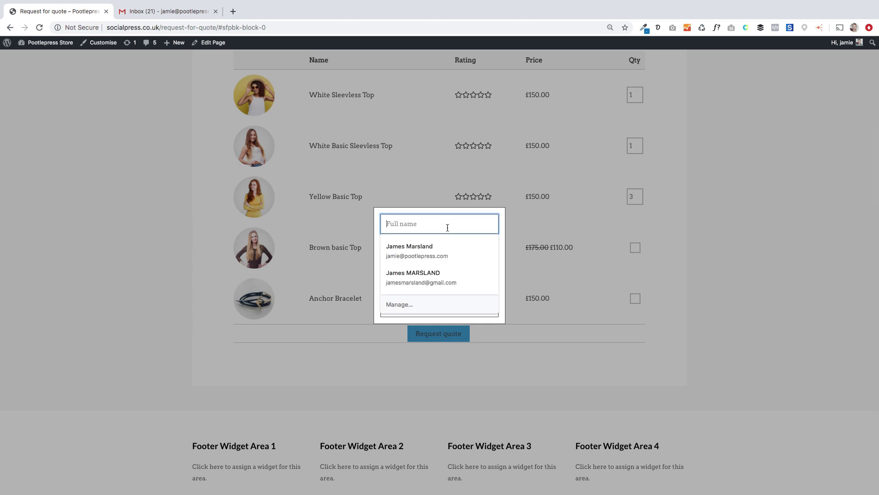
pyautogui.write('james')
pyautogui.press('Tab')
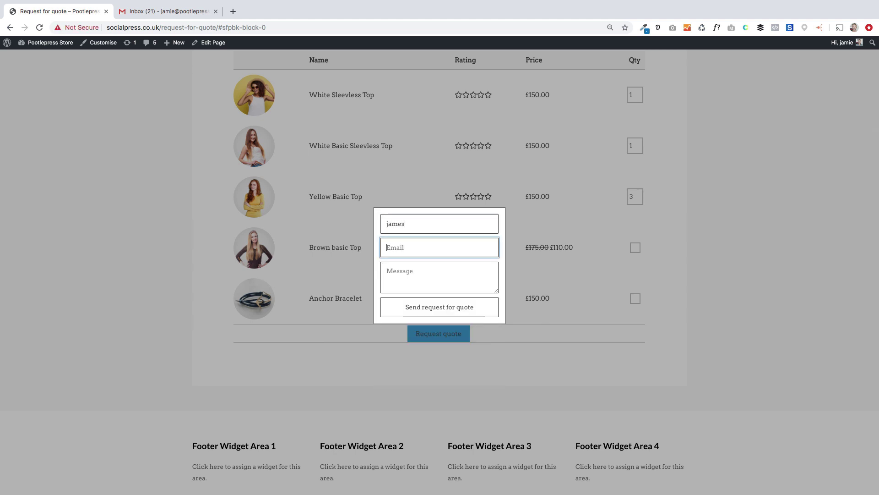
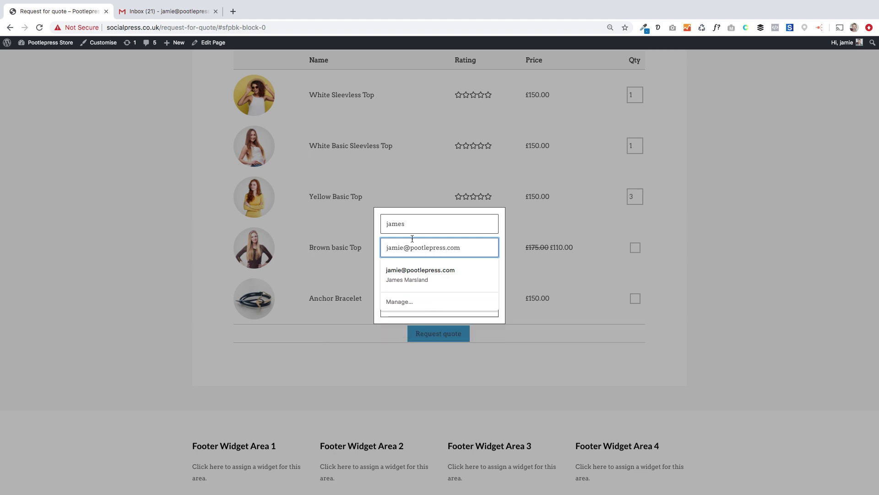
pyautogui.click(378, 316)
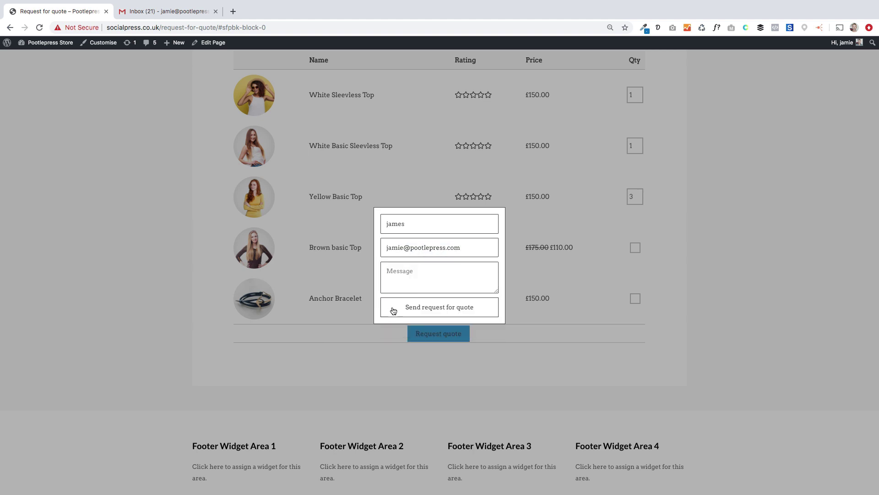
# Step: Write a message asking for a price and send the quote request
pyautogui.click(418, 271)
pyautogui.write('H')
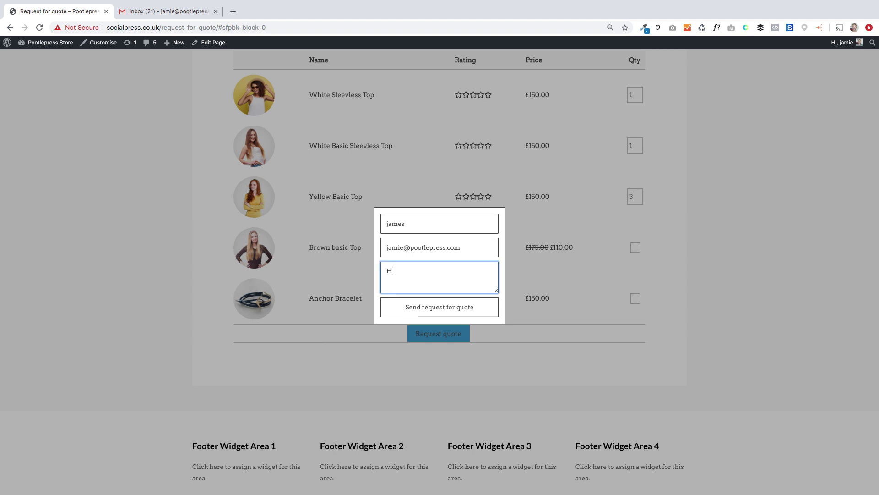
pyautogui.write('i, please could i get a price')
pyautogui.click(425, 312)
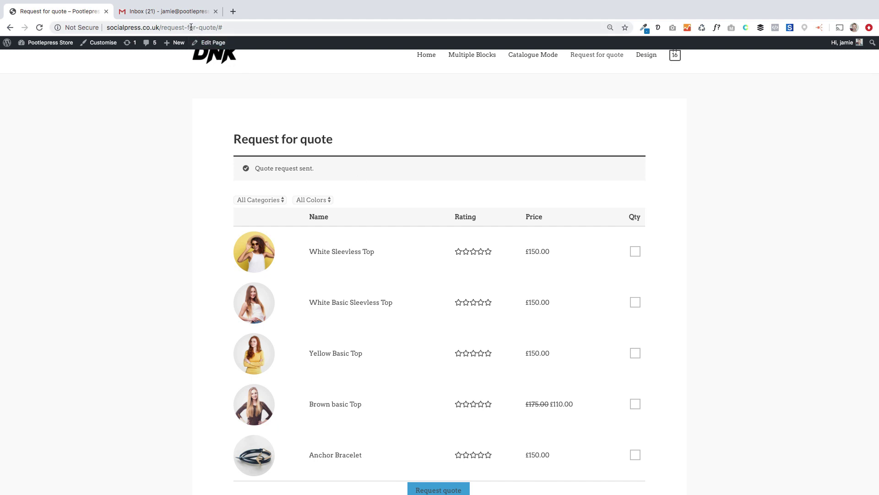
# Step: Switch to Gmail and change to the other account's inbox
pyautogui.click(185, 12)
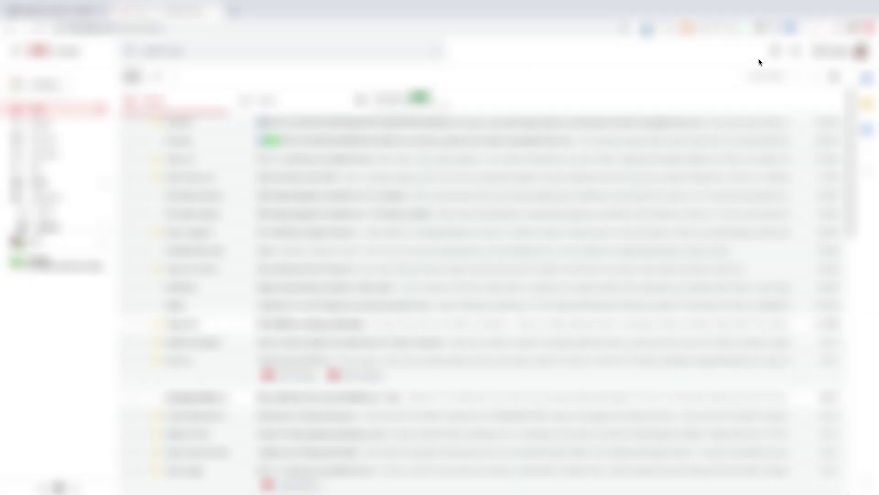
pyautogui.click(825, 61)
pyautogui.click(785, 203)
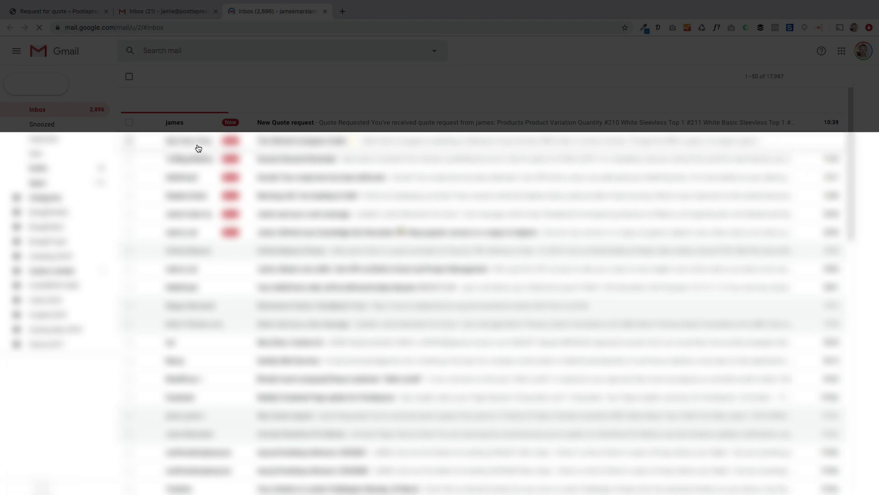
# Step: Open the New Quote request email, highlight the price enquiry, then return to the store tab
pyautogui.click(278, 124)
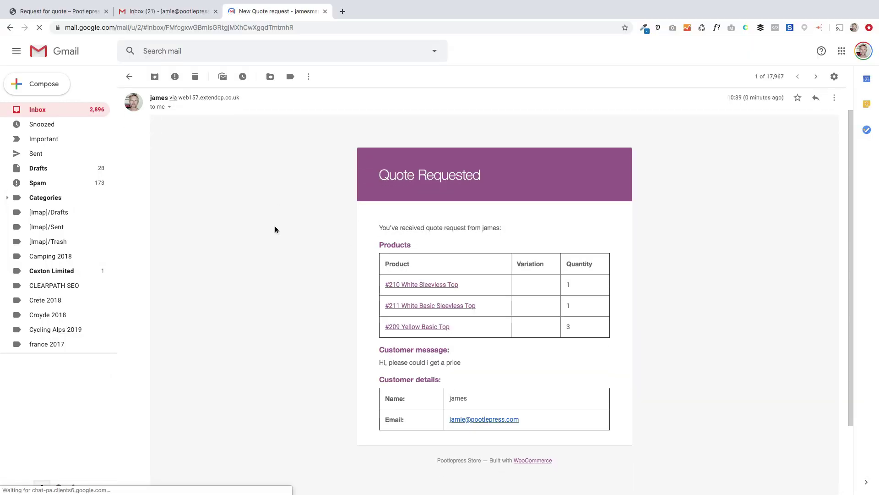
pyautogui.scroll(-1, 275, 227)
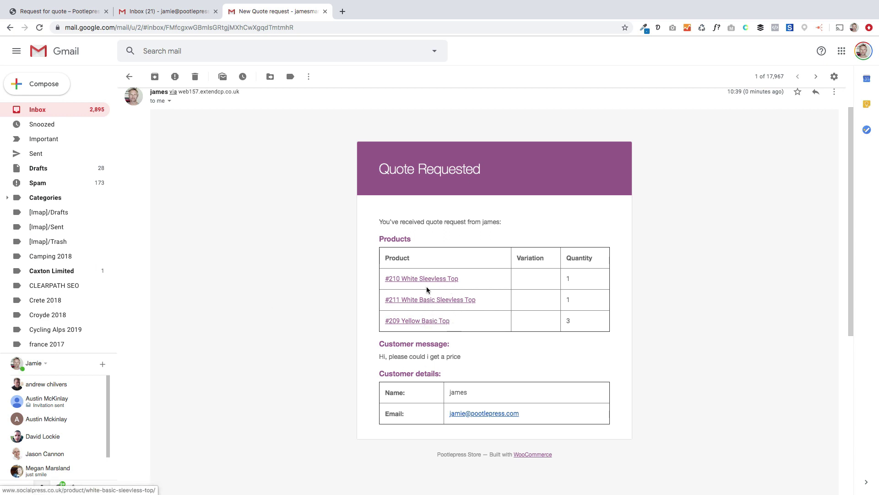
pyautogui.moveTo(378, 357); pyautogui.dragTo(465, 358)
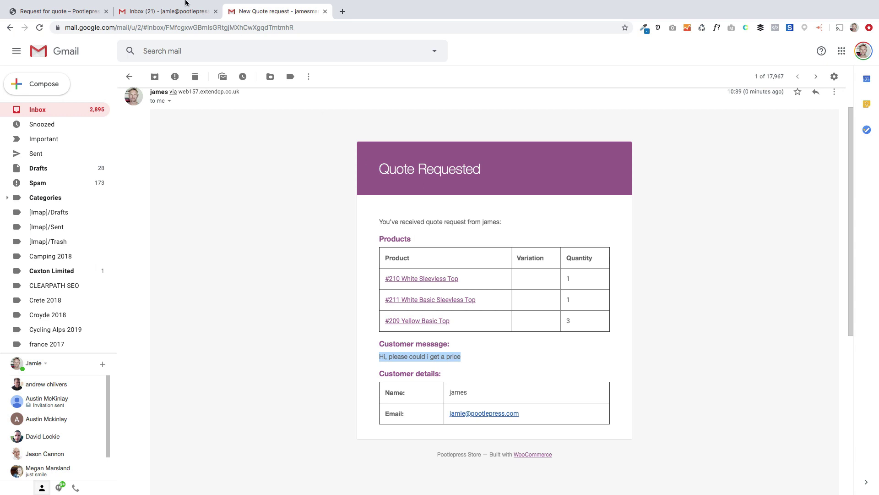
pyautogui.click(82, 12)
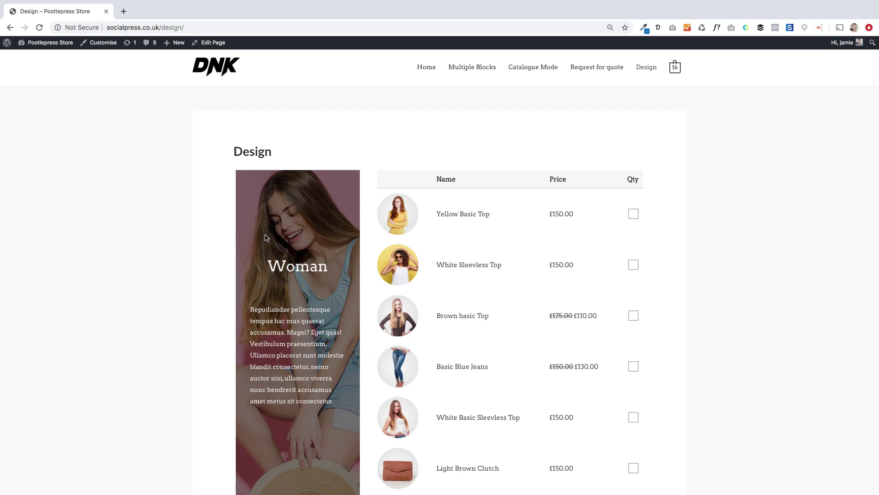
# Step: Scroll over the Design page's Woman and Men sections, then open it in the editor
pyautogui.scroll(-3, 267, 238)
pyautogui.scroll(-10, 251, 309)
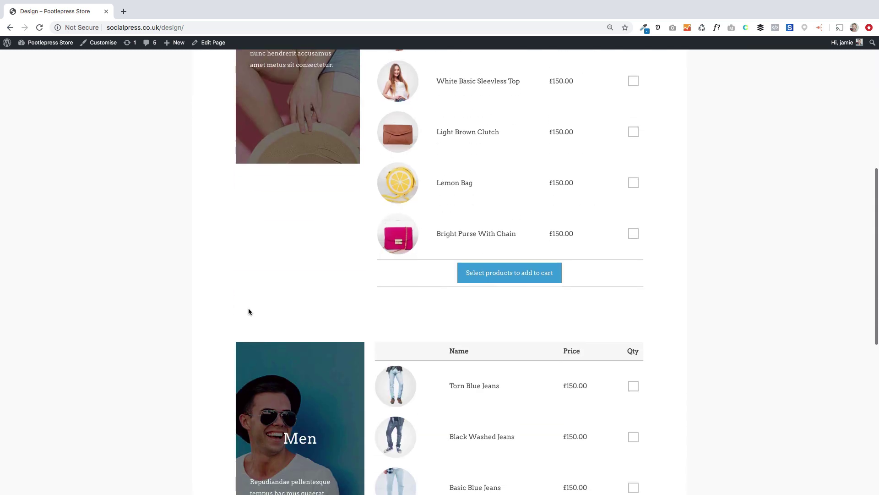
pyautogui.scroll(14, 248, 312)
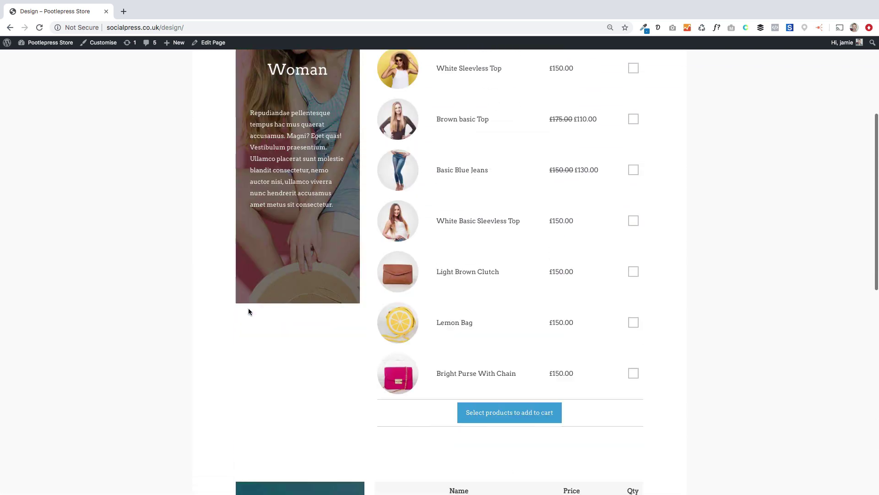
pyautogui.scroll(2, 249, 311)
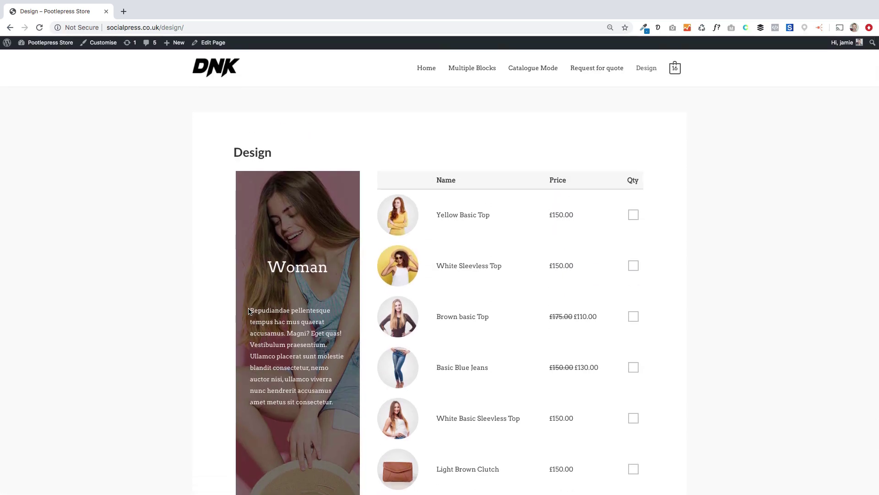
pyautogui.scroll(-4, 248, 312)
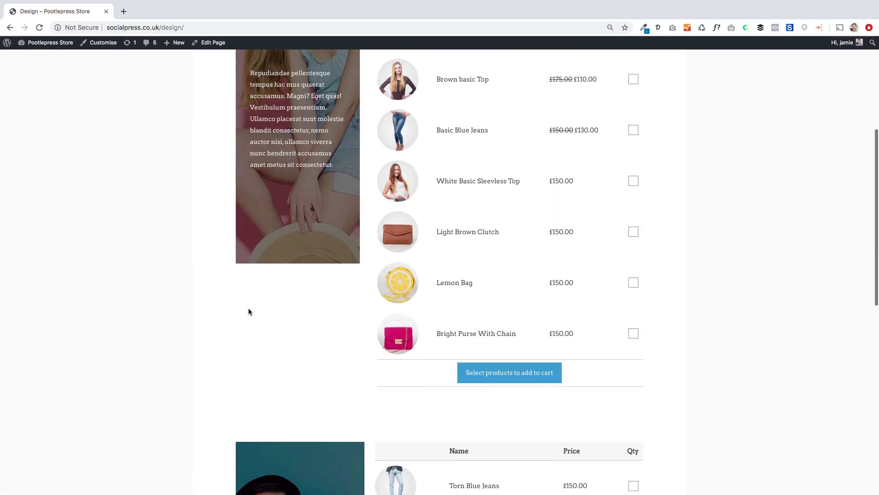
pyautogui.scroll(4, 248, 308)
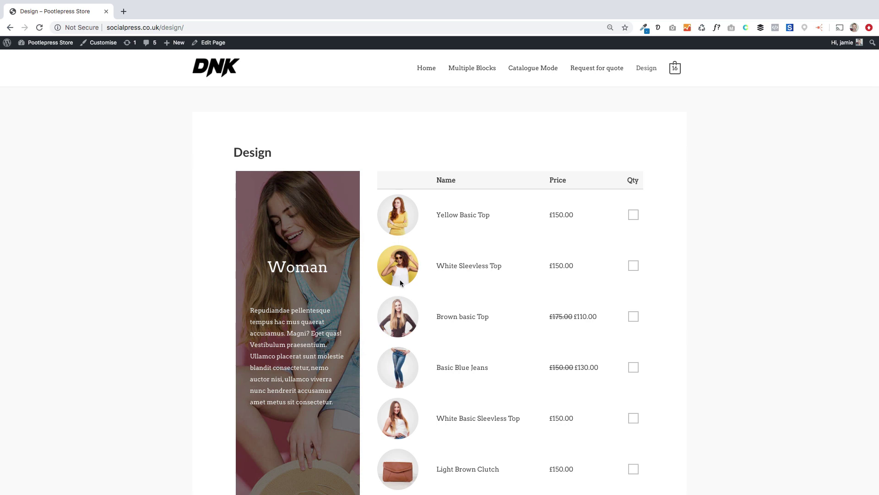
pyautogui.click(213, 44)
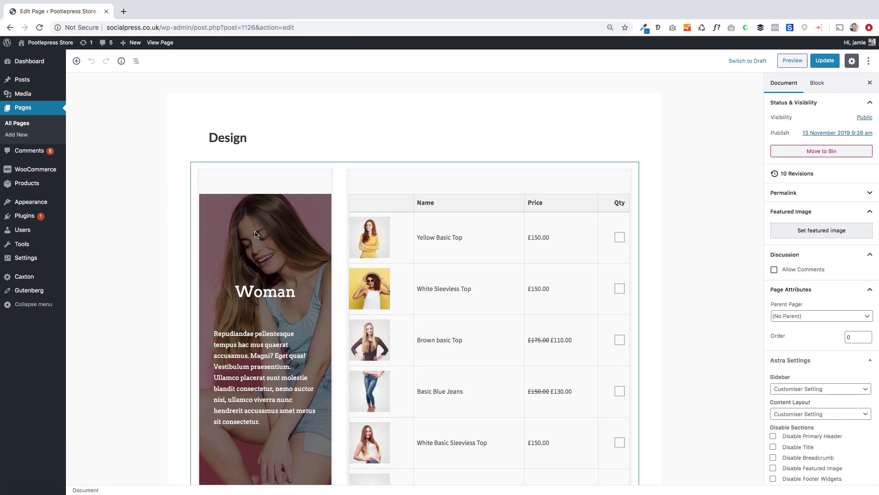
# Step: Insert a Caxton two-column layout, narrow left and wide right, directly below the Design title
pyautogui.click(213, 168)
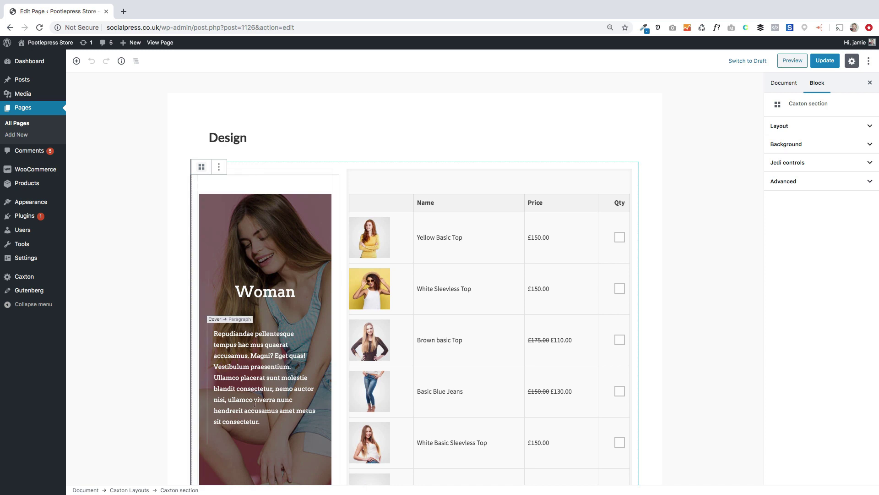
pyautogui.click(252, 140)
pyautogui.press('Return')
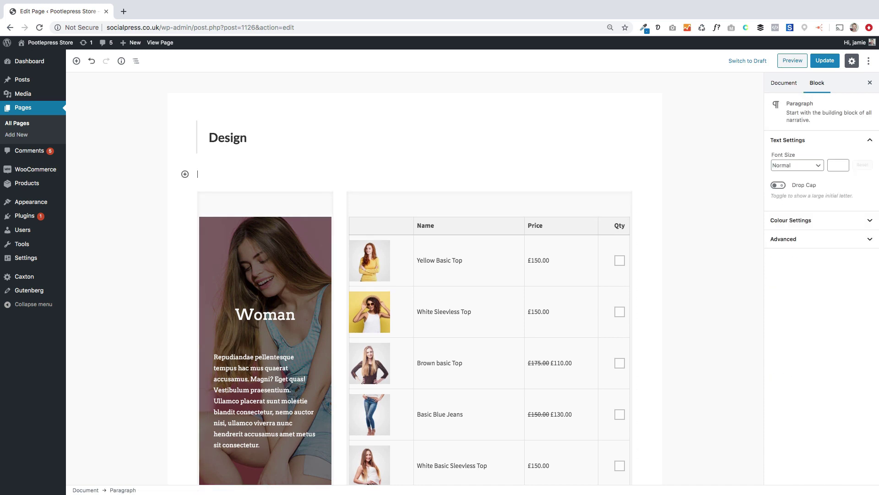
pyautogui.click(185, 174)
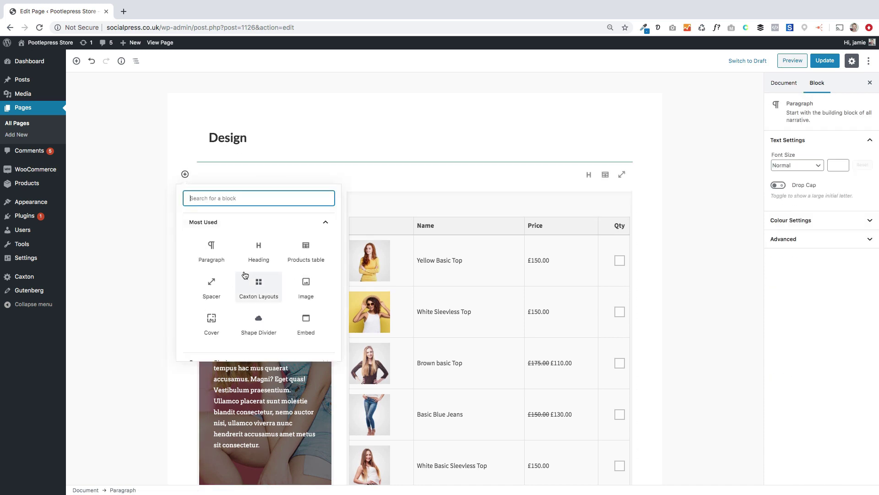
pyautogui.click(270, 292)
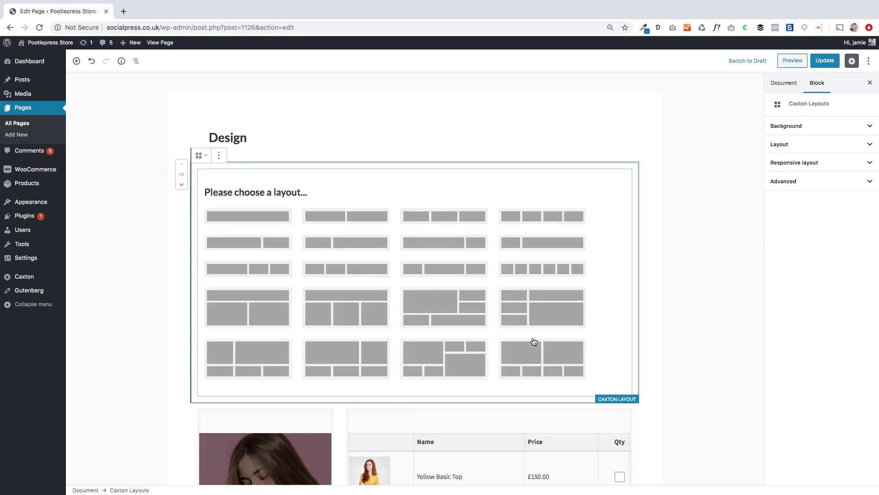
pyautogui.click(336, 244)
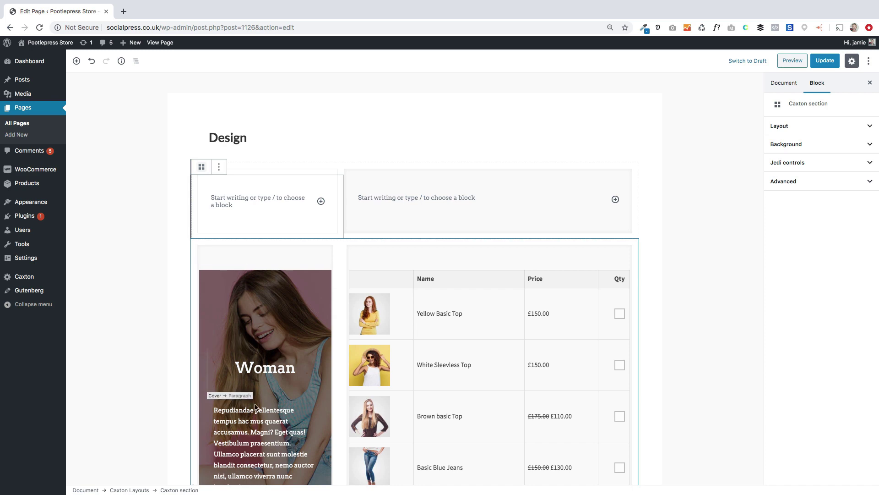
pyautogui.click(270, 202)
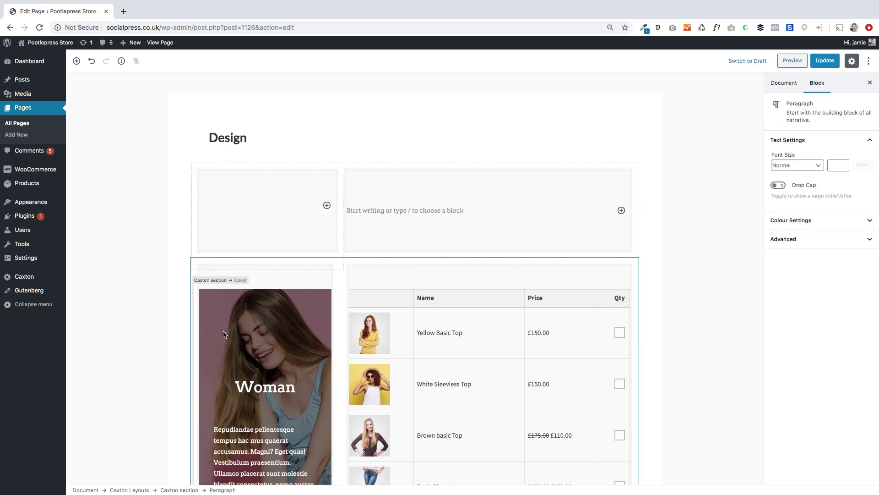
pyautogui.click(228, 307)
pyautogui.scroll(-5, 228, 307)
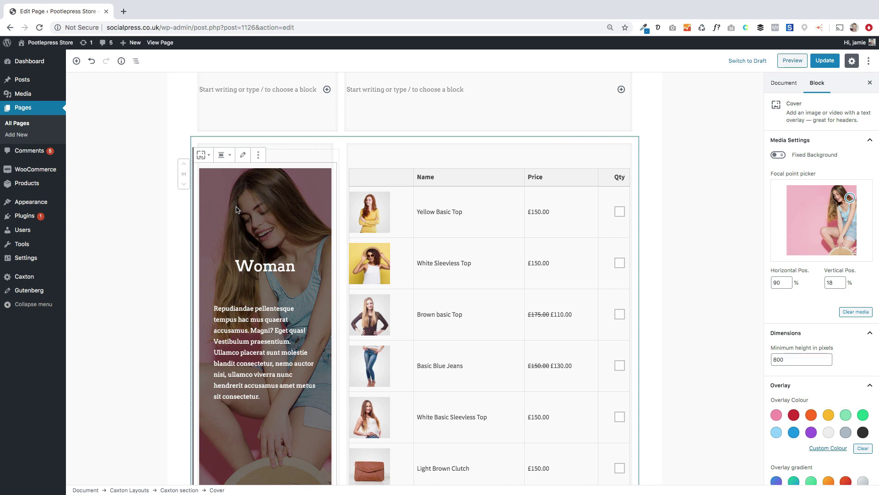
pyautogui.scroll(3, 236, 209)
# Step: Add a magenta-gradient cover block titled 'Women' in the left column
pyautogui.click(283, 153)
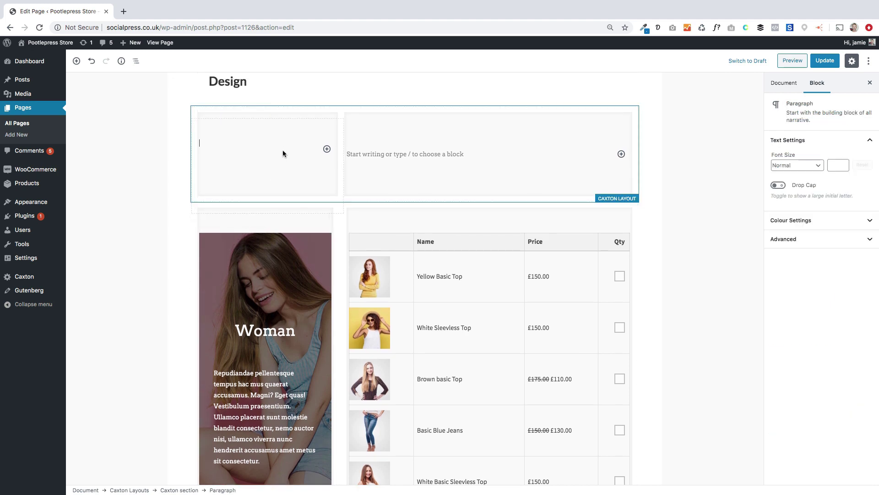
pyautogui.write('/')
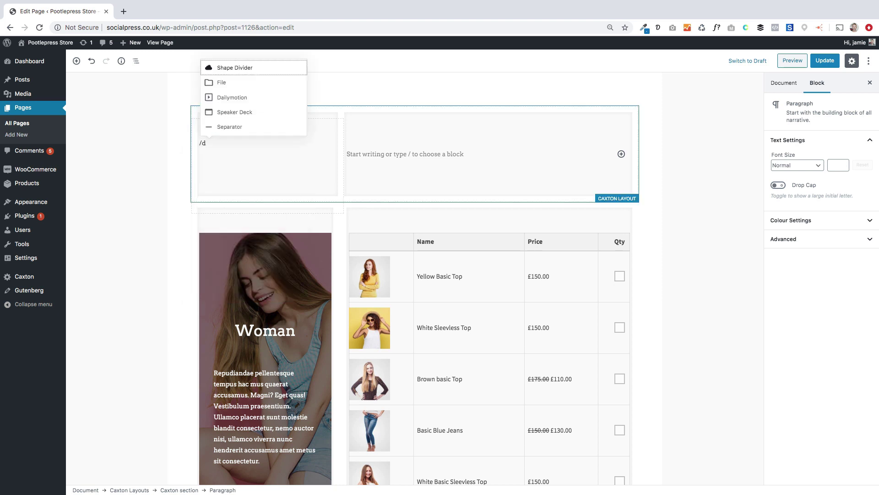
pyautogui.write('cover')
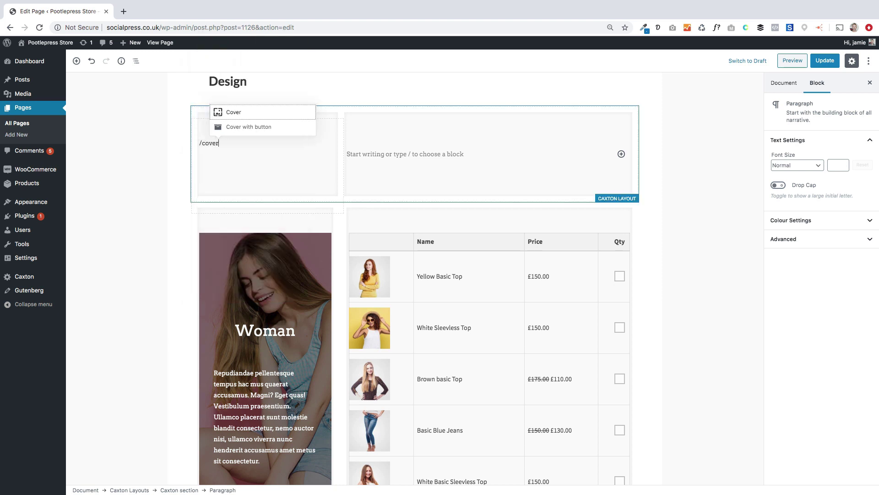
pyautogui.press('Return')
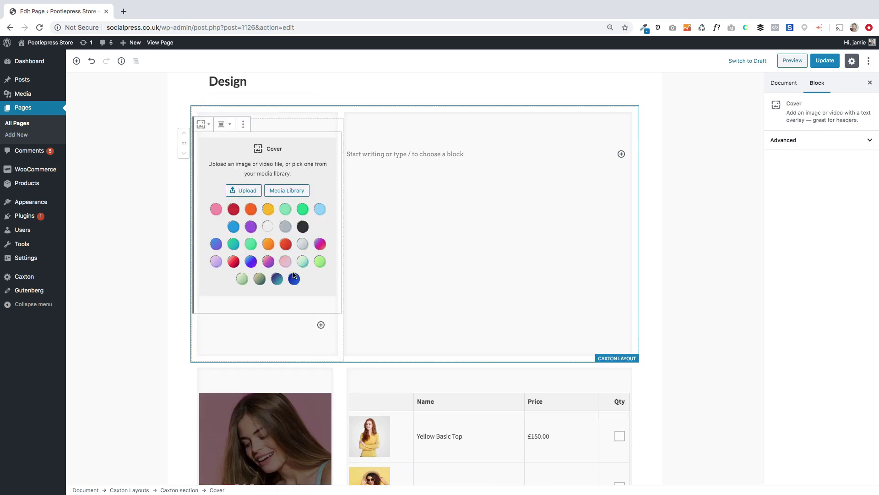
pyautogui.click(320, 244)
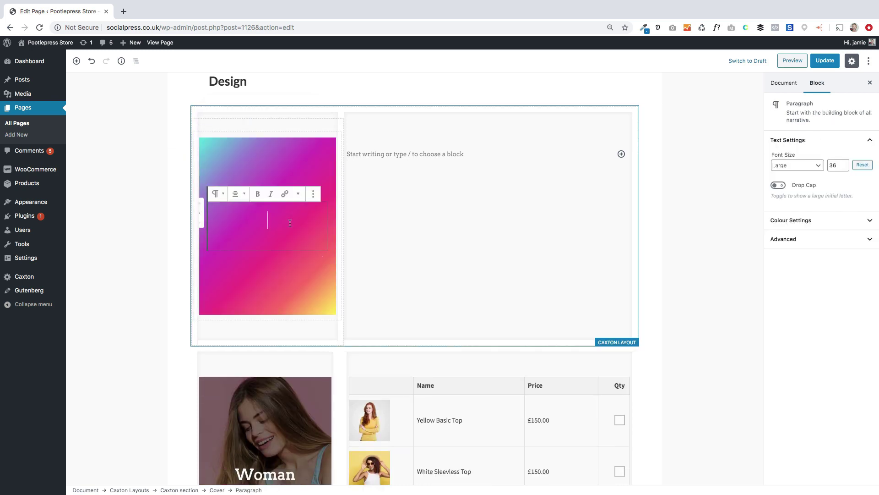
pyautogui.write('W')
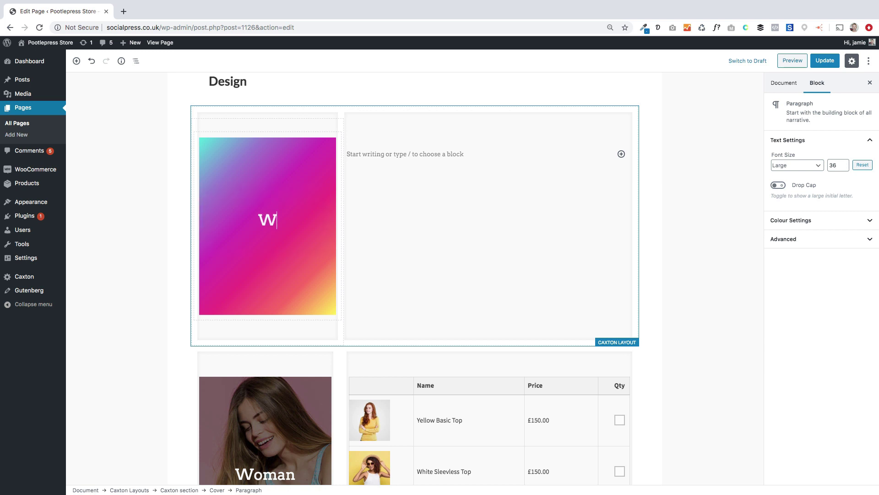
pyautogui.write('omen')
# Step: Set the cover's background image to women-fashion-free-img from the Media Library
pyautogui.click(267, 144)
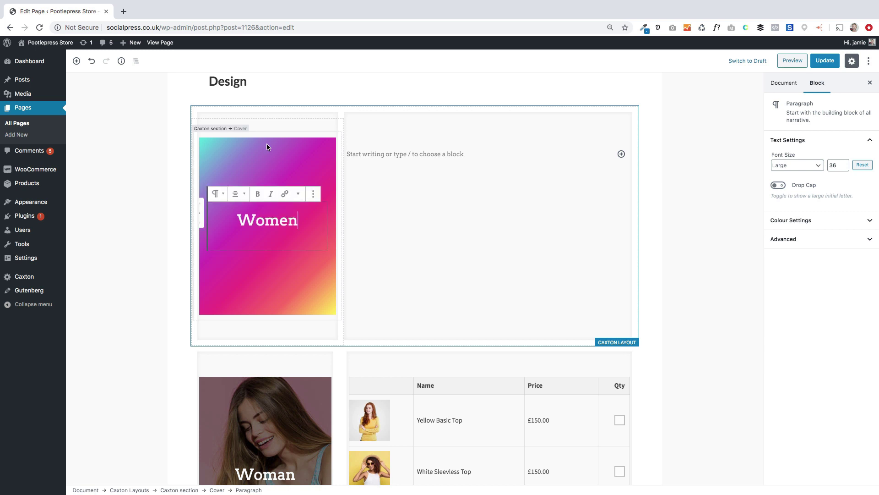
pyautogui.click(241, 125)
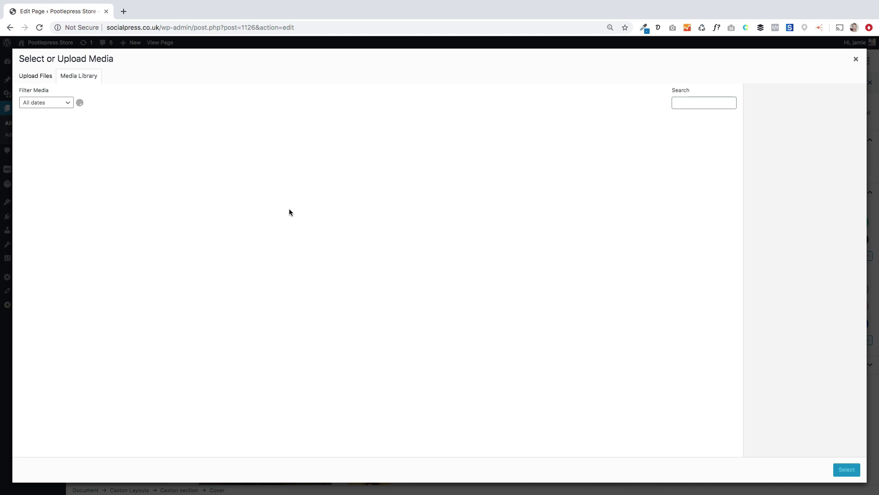
pyautogui.click(314, 221)
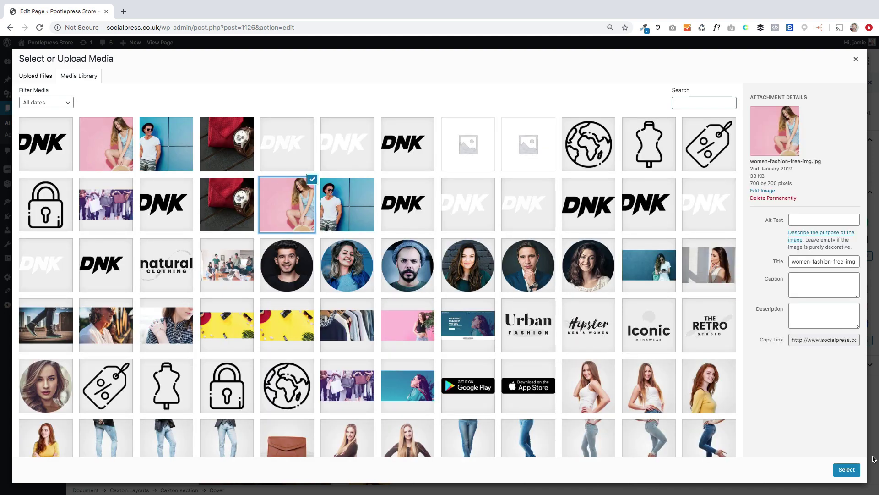
pyautogui.click(847, 469)
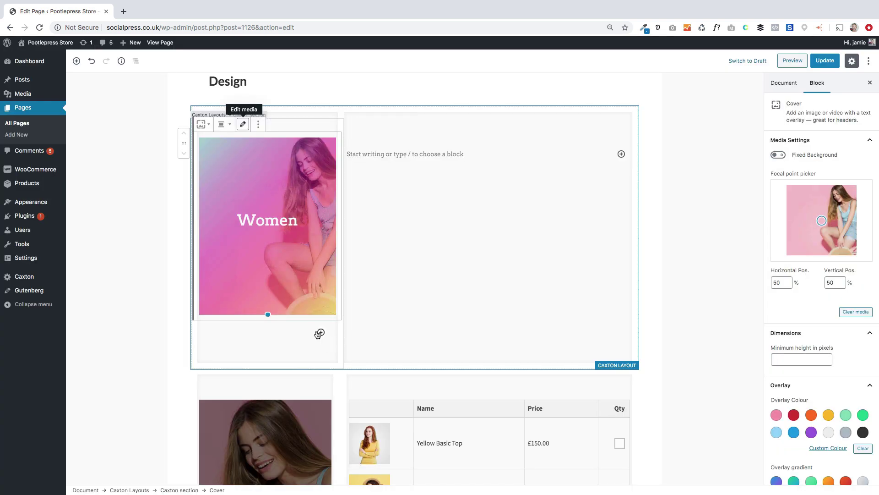
pyautogui.scroll(-2, 319, 337)
pyautogui.scroll(3, 306, 221)
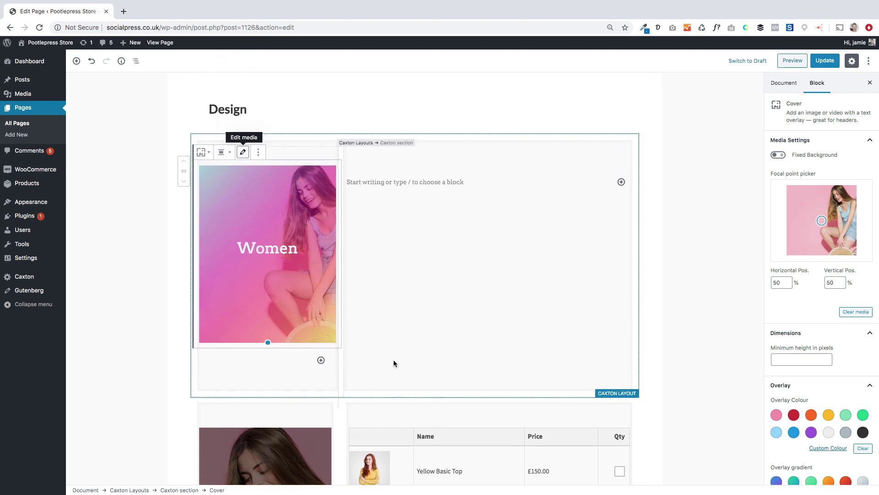
pyautogui.click(396, 197)
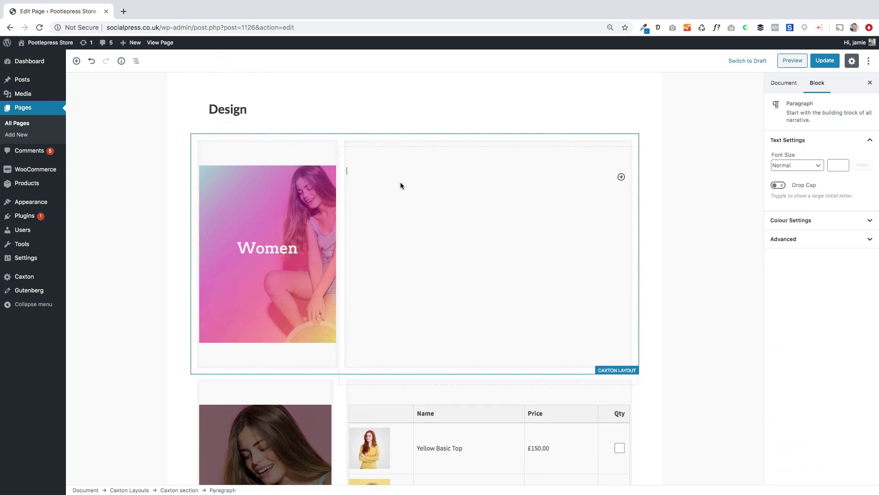
# Step: Insert a Storefront Products table in the right column limited to the Women category
pyautogui.click(621, 176)
pyautogui.scroll(-5, 655, 296)
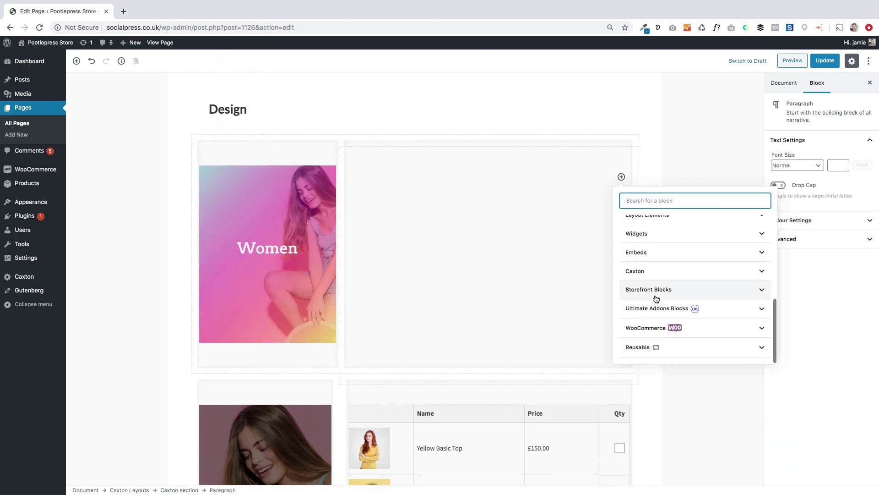
pyautogui.click(656, 295)
pyautogui.click(647, 257)
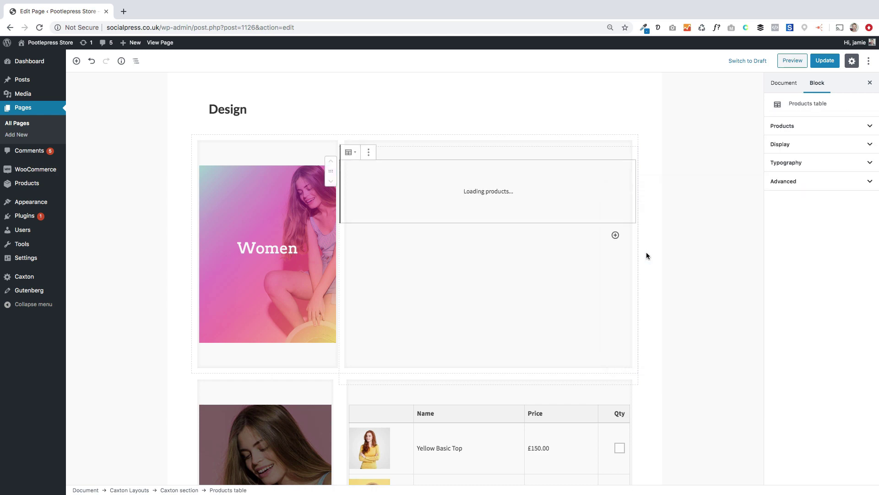
pyautogui.click(801, 129)
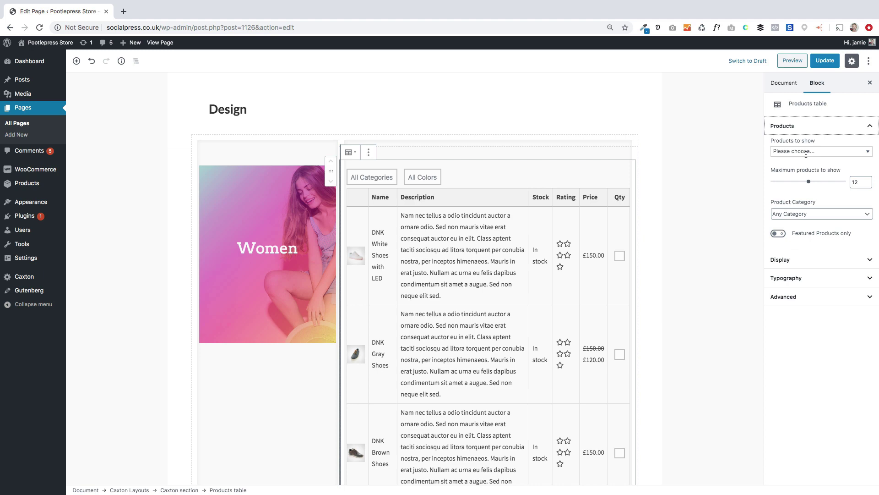
pyautogui.click(804, 213)
pyautogui.click(804, 250)
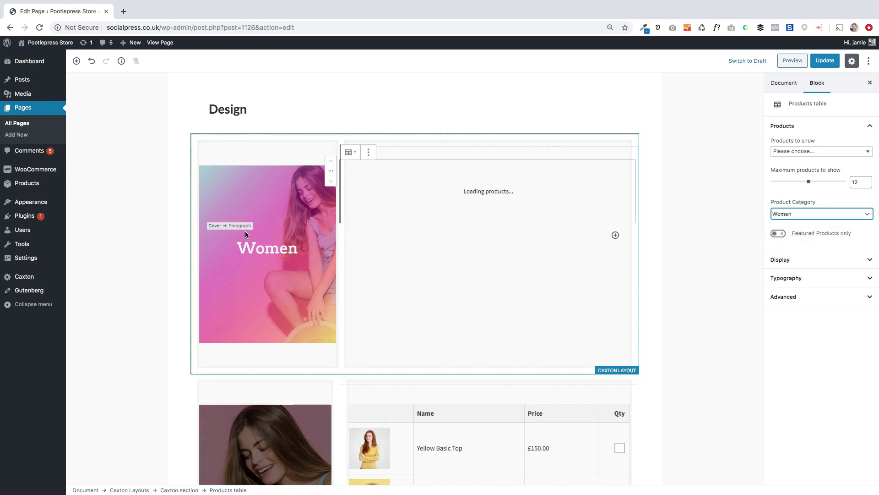
# Step: Turn off Show Description and Show Stock Status in the products table
pyautogui.click(238, 175)
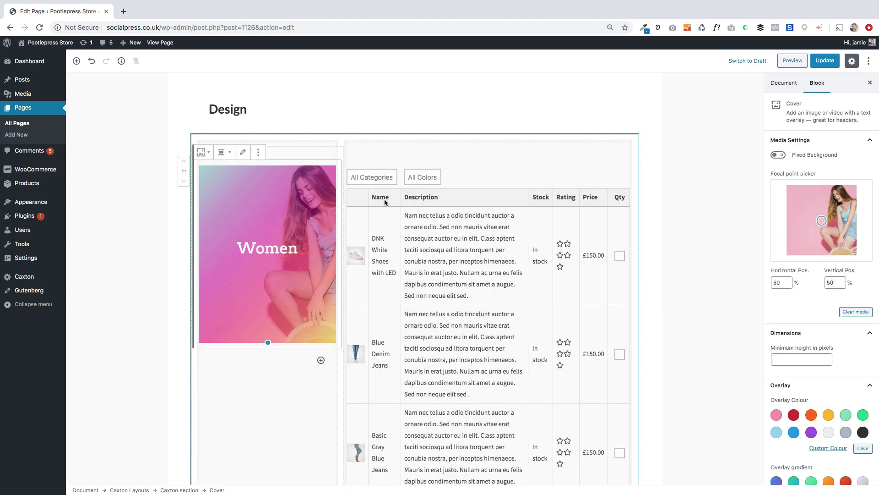
pyautogui.click(431, 203)
pyautogui.click(815, 148)
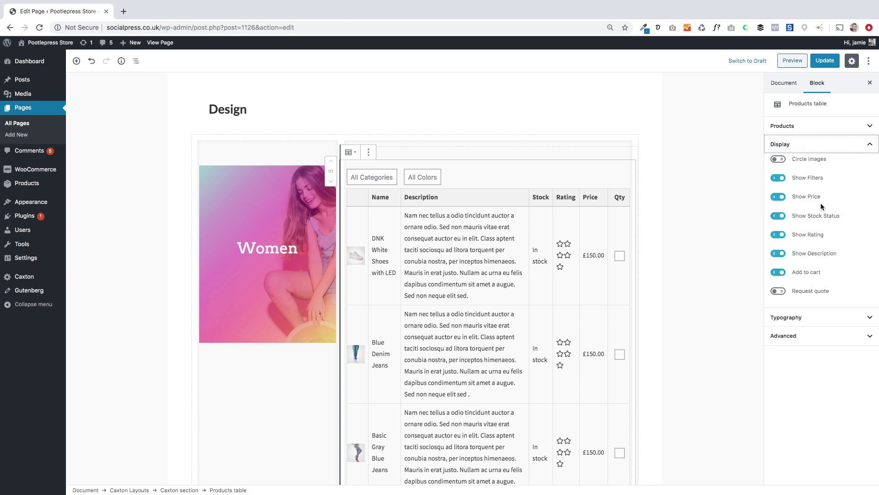
pyautogui.click(778, 253)
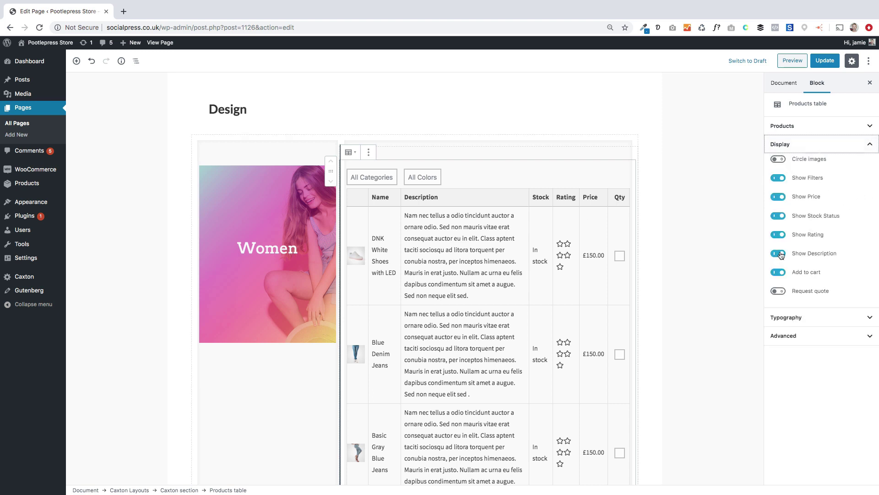
pyautogui.click(778, 215)
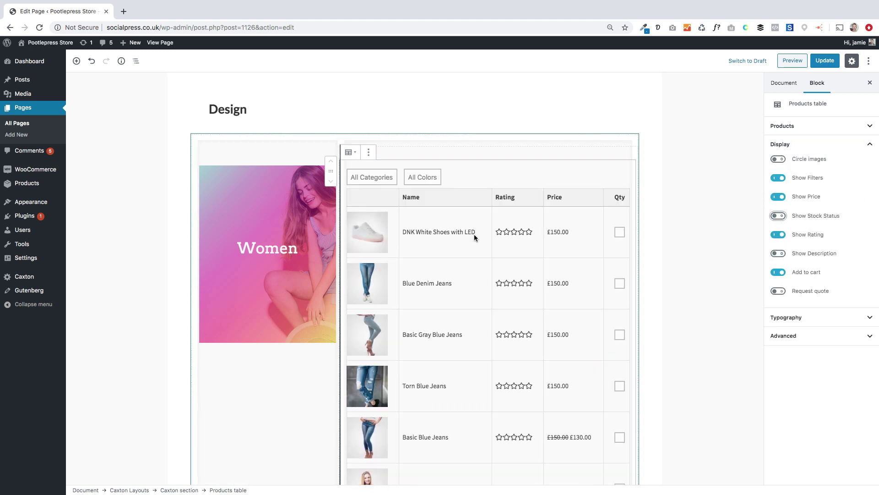
pyautogui.click(255, 184)
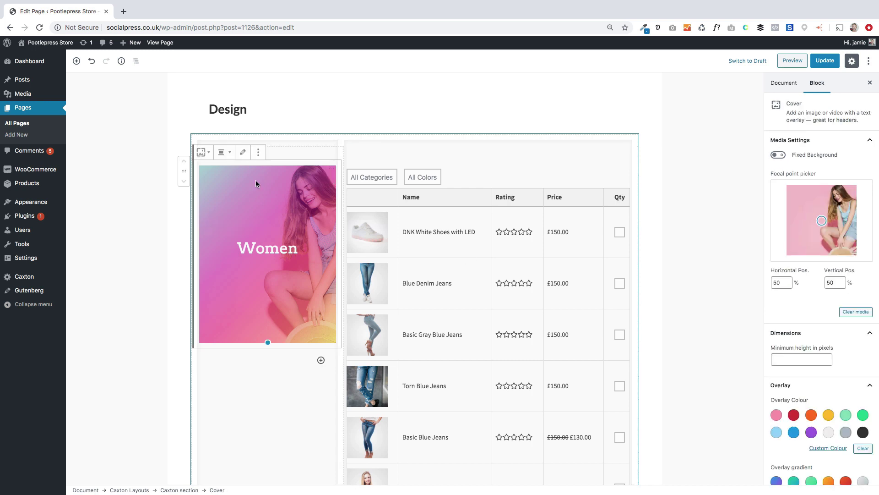
# Step: Give the Women cover a 700 px minimum height with its focal point on the woman
pyautogui.click(797, 360)
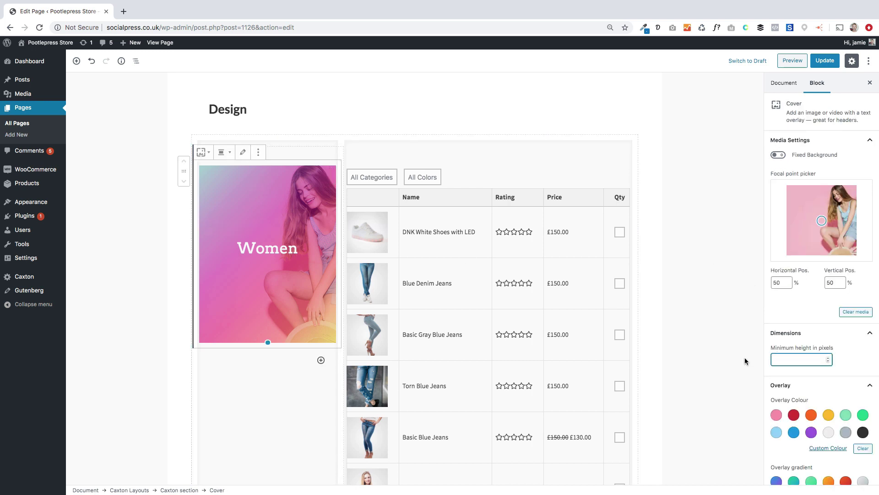
pyautogui.write('700')
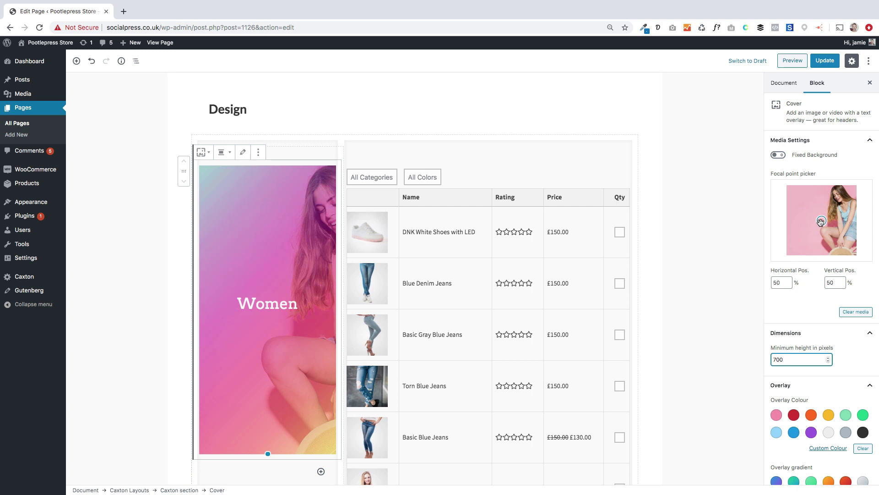
pyautogui.moveTo(821, 222); pyautogui.dragTo(852, 206)
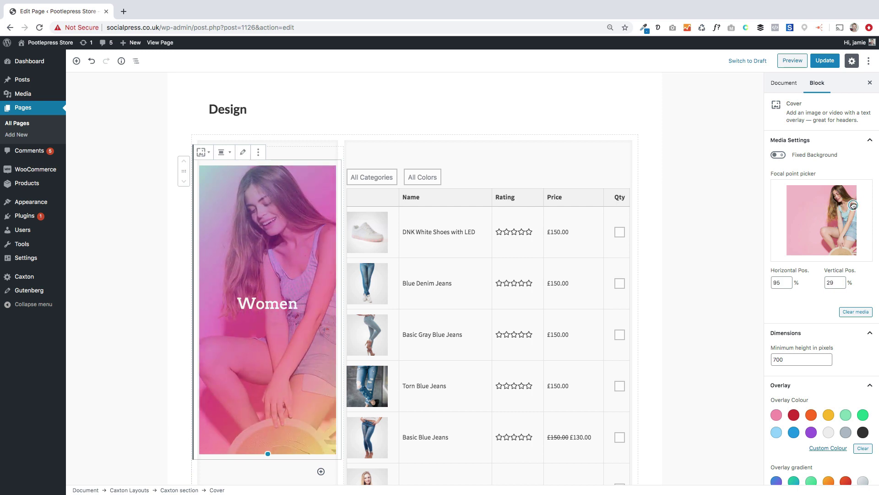
# Step: Update the Design page and view it live on the site
pyautogui.scroll(-3, 543, 327)
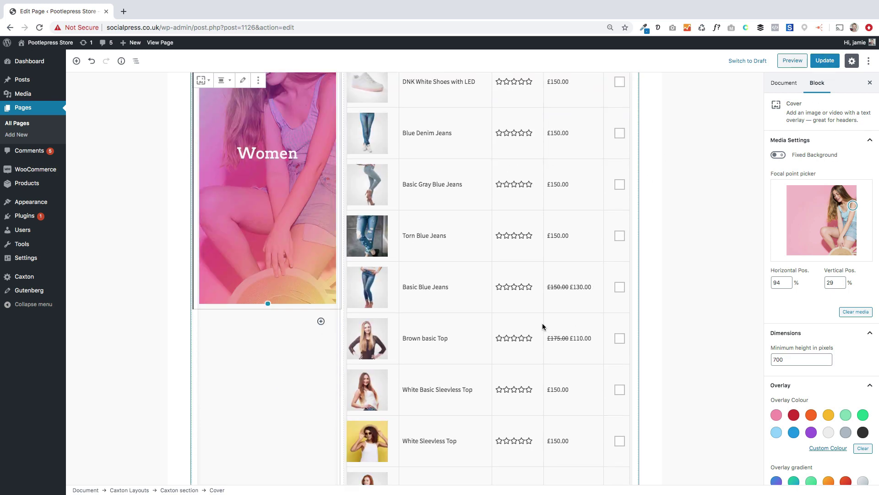
pyautogui.scroll(-8, 543, 331)
pyautogui.scroll(7, 545, 334)
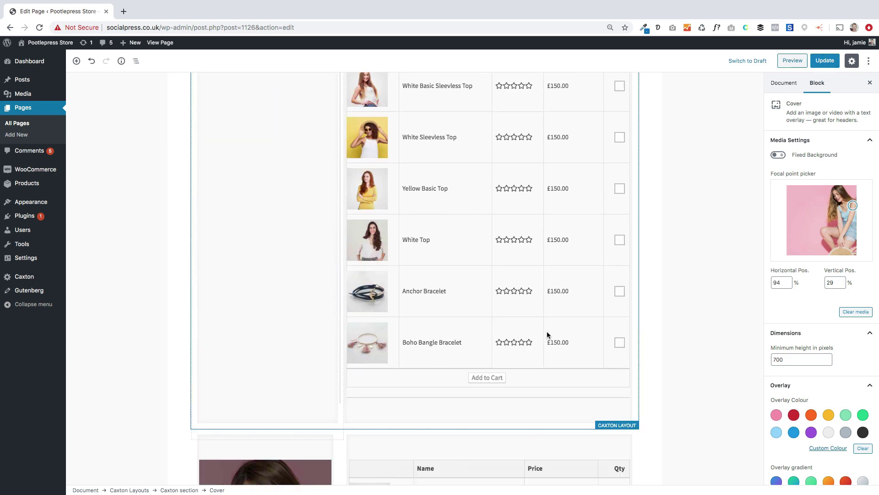
pyautogui.scroll(5, 554, 337)
pyautogui.click(825, 60)
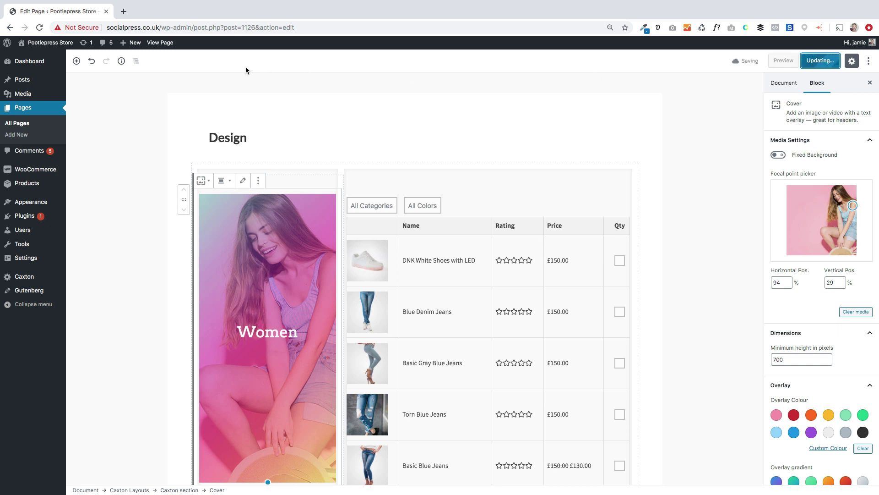
pyautogui.click(160, 43)
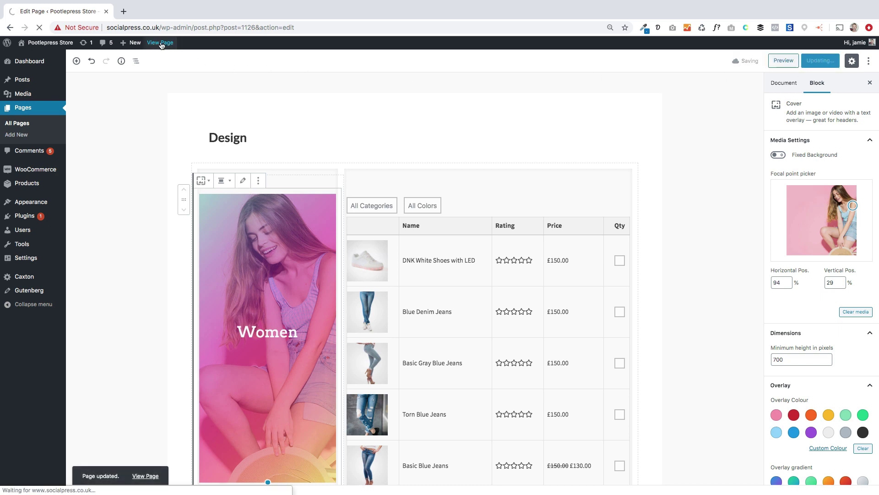